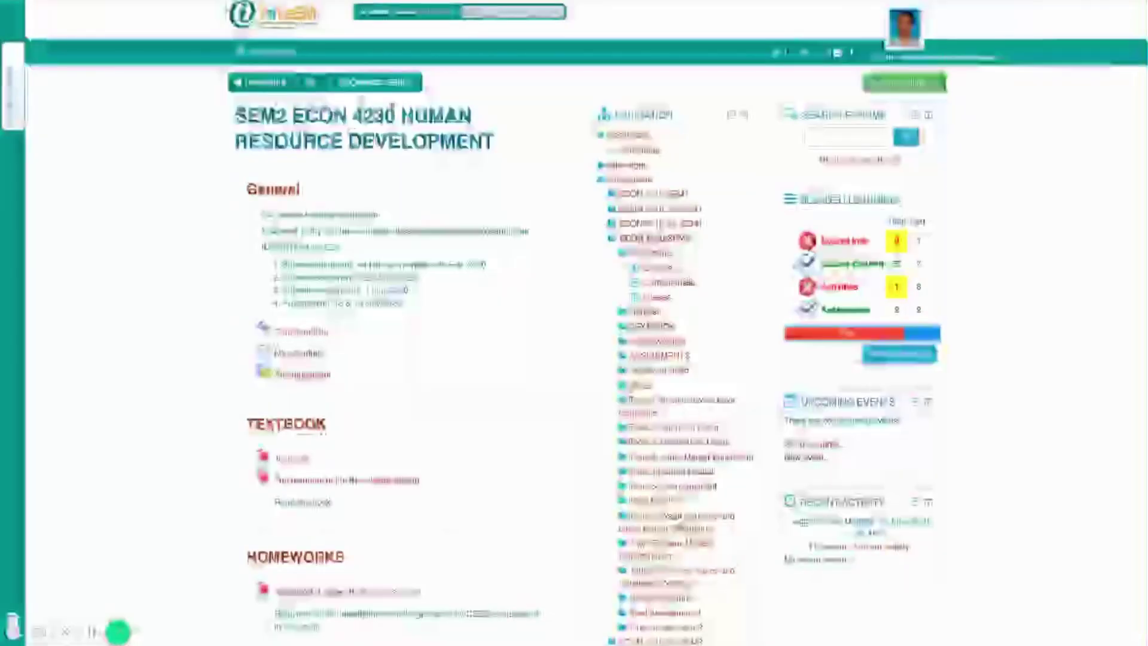
Step: Turn on editing for the SEM2 ECON 4230 Human Resource Development course
click(777, 52)
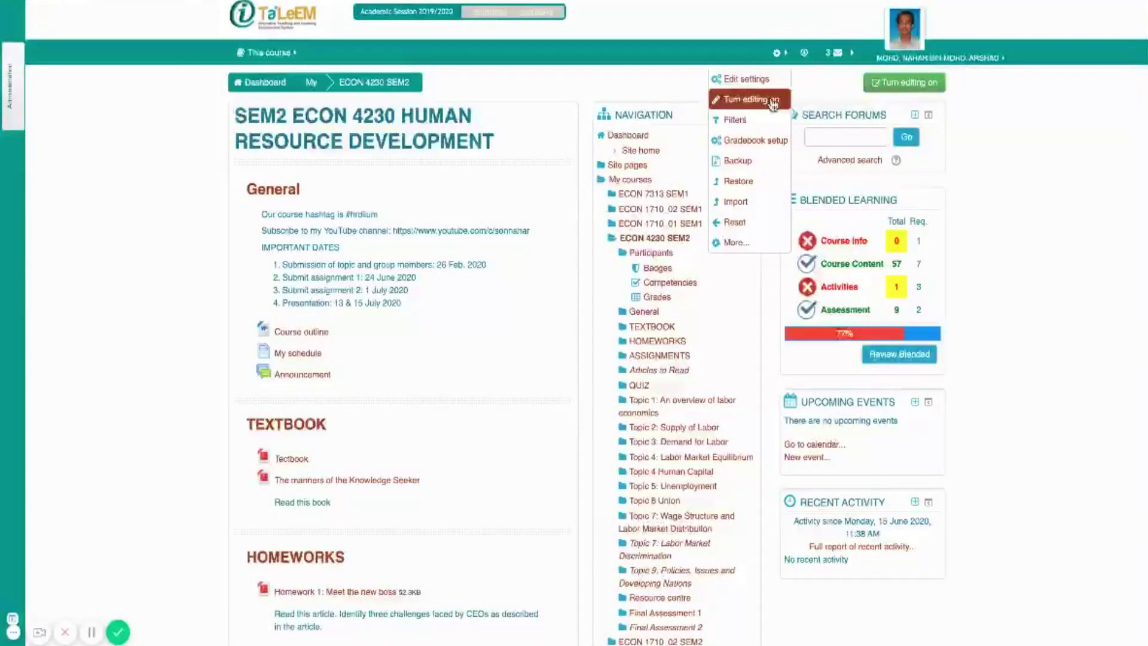
click(773, 102)
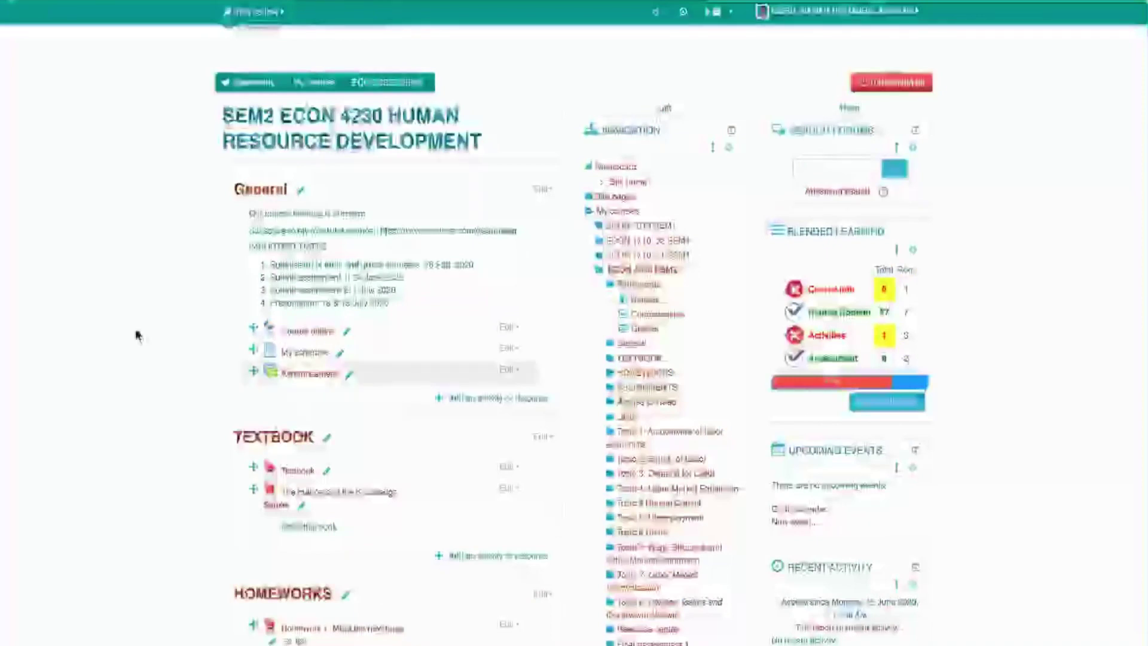
scroll(126, 324, down, 1)
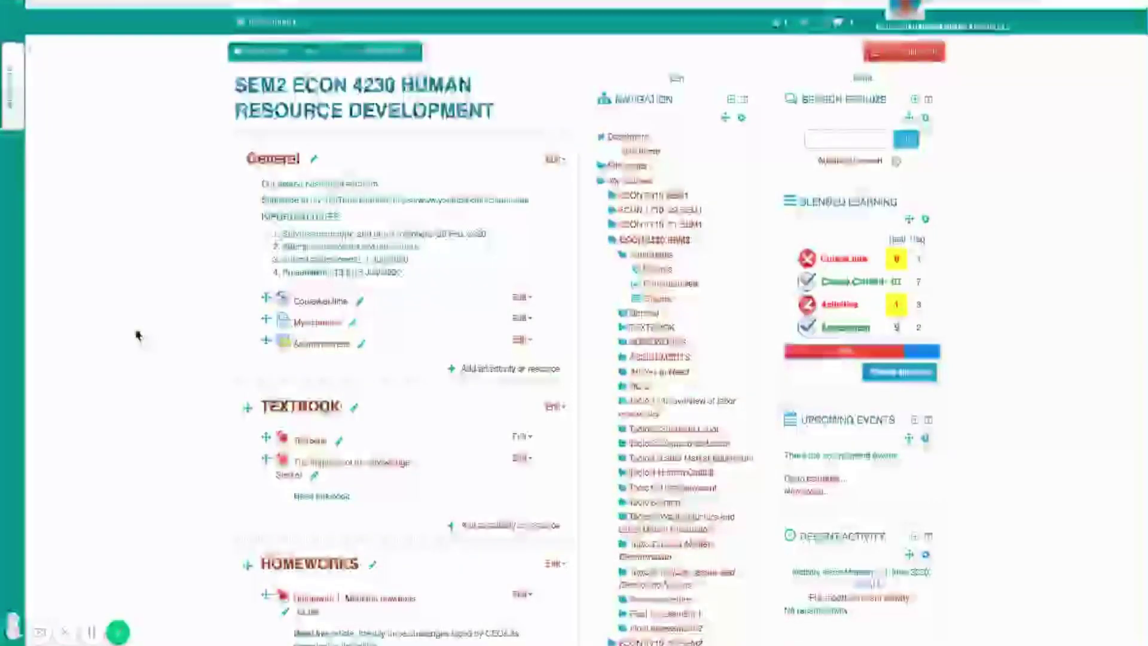
scroll(137, 335, up, 1)
Step: Open the question categories page of the course's question bank
click(12, 96)
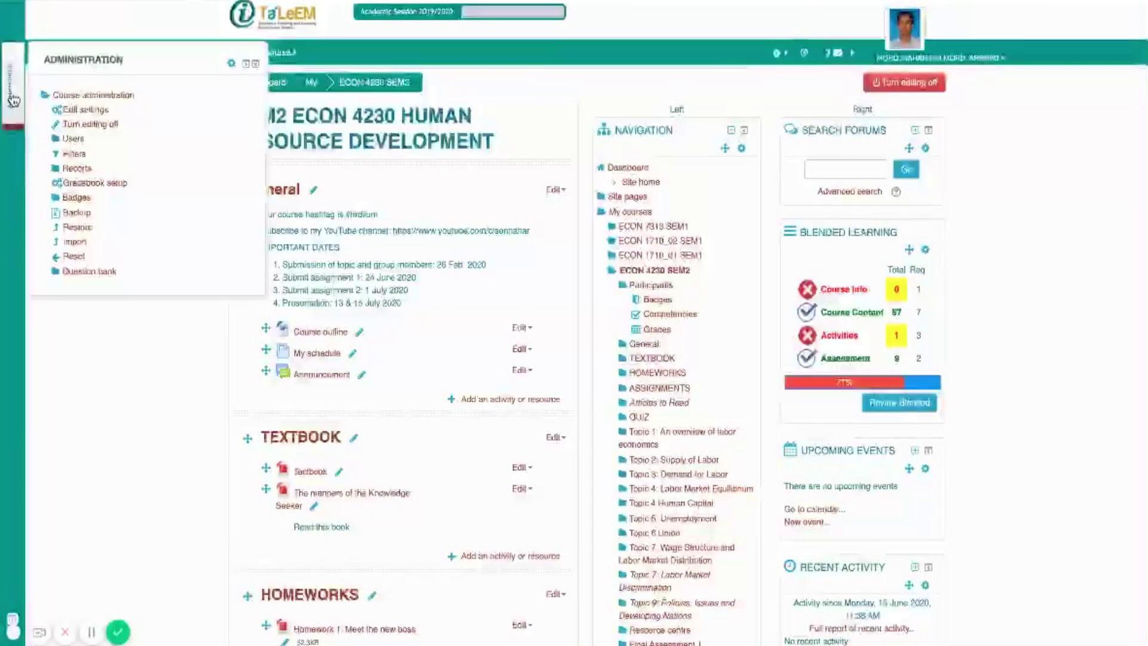
click(70, 271)
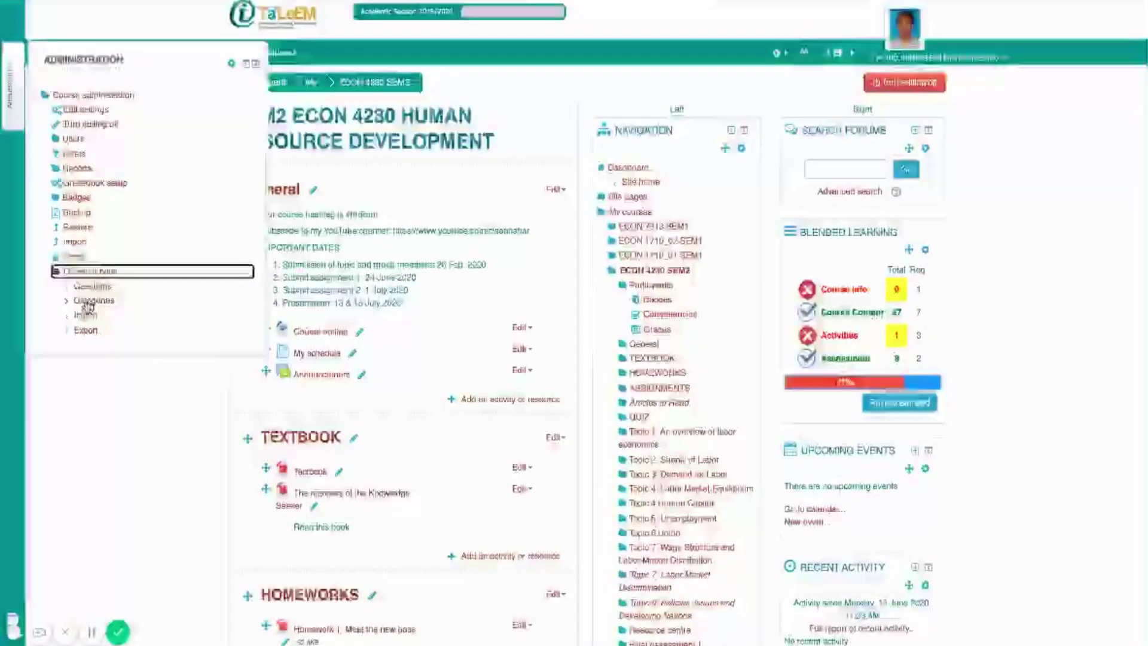
click(85, 304)
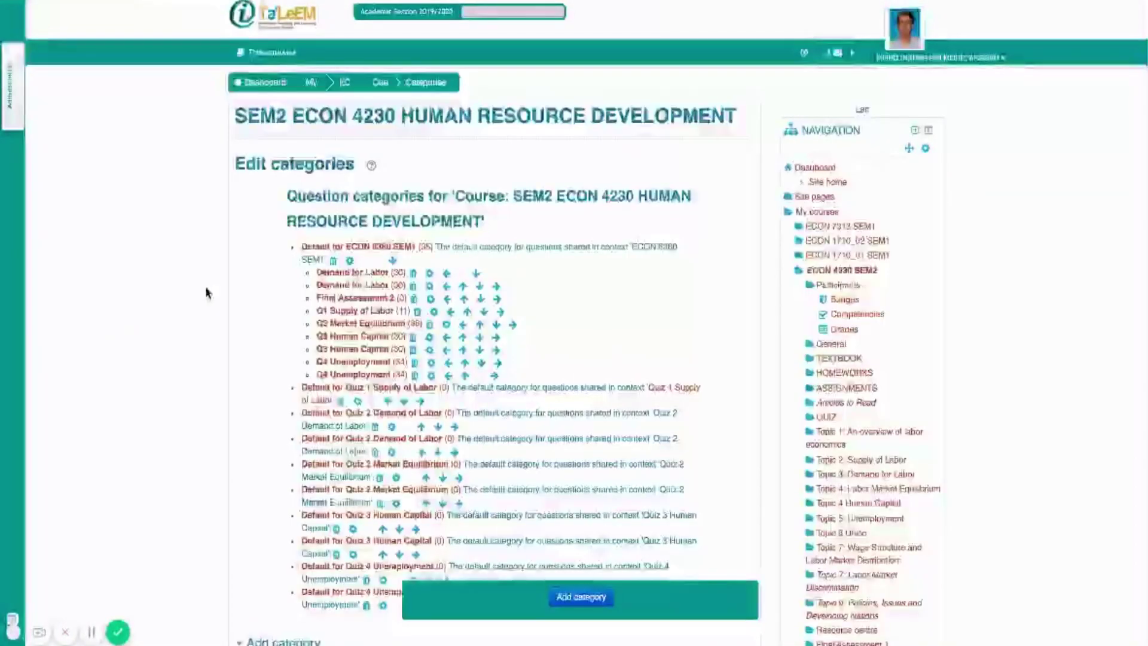
Step: Add a question category named FA1 under the parent category Default for ECON 6380 SEM1
scroll(322, 200, down, 3)
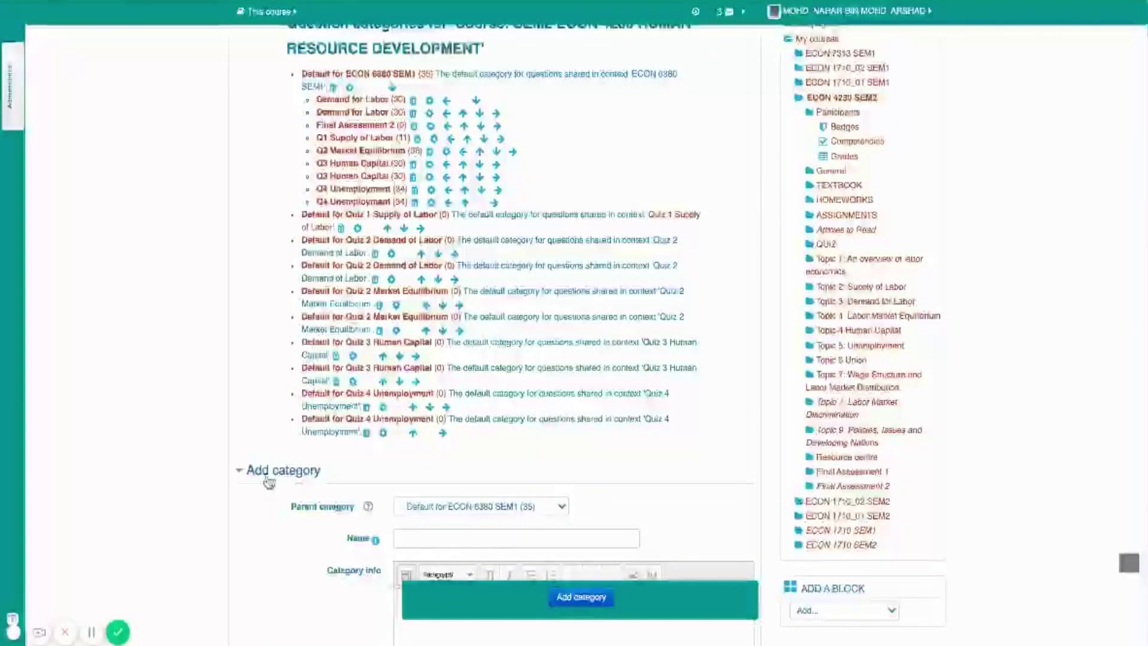
click(448, 514)
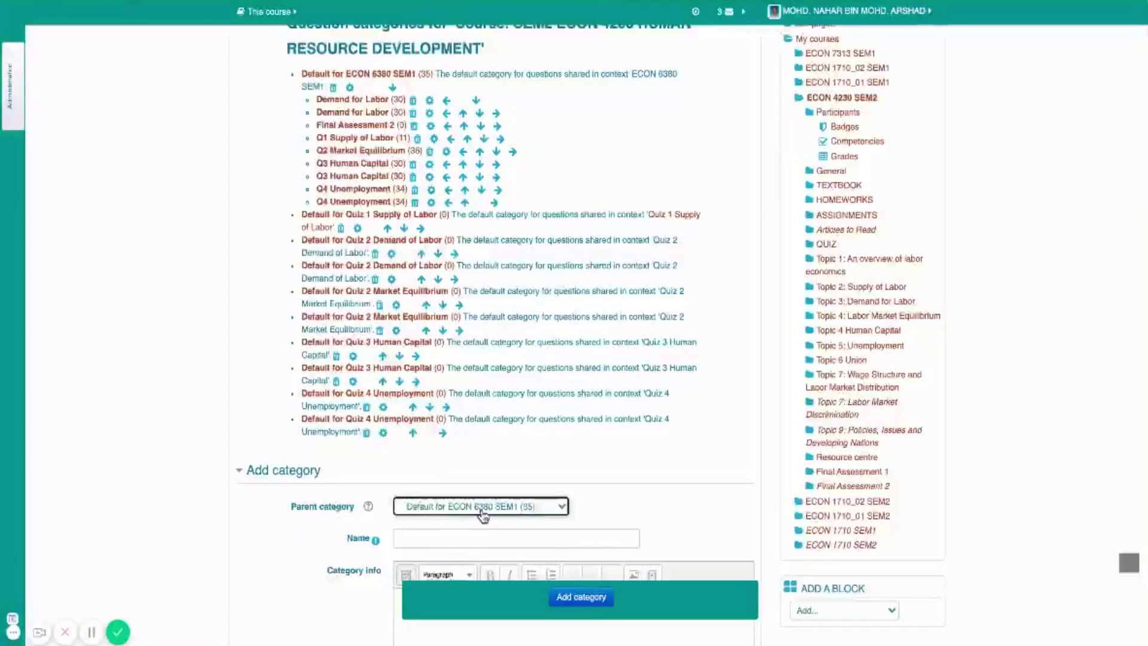
click(403, 538)
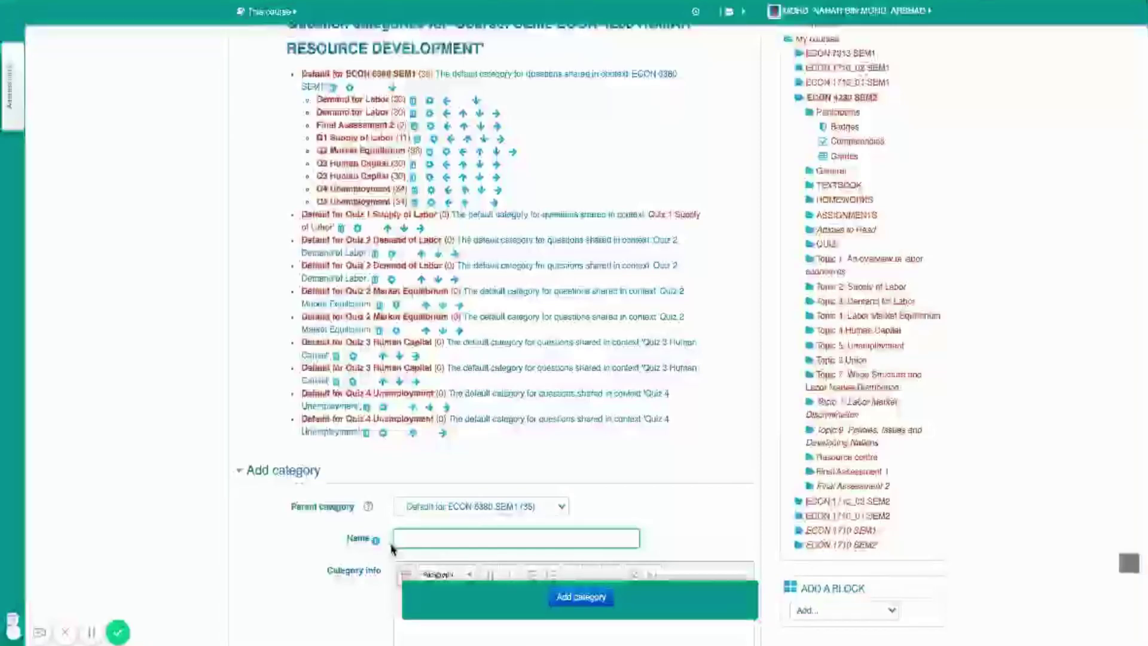
text(FA1)
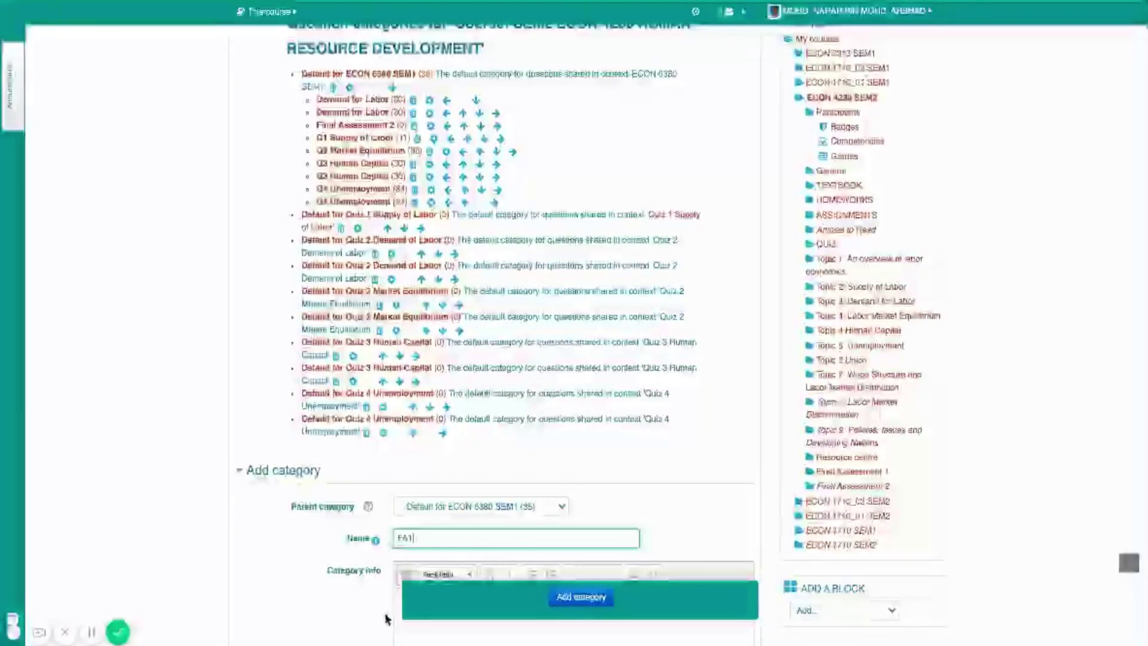
scroll(388, 615, down, 2)
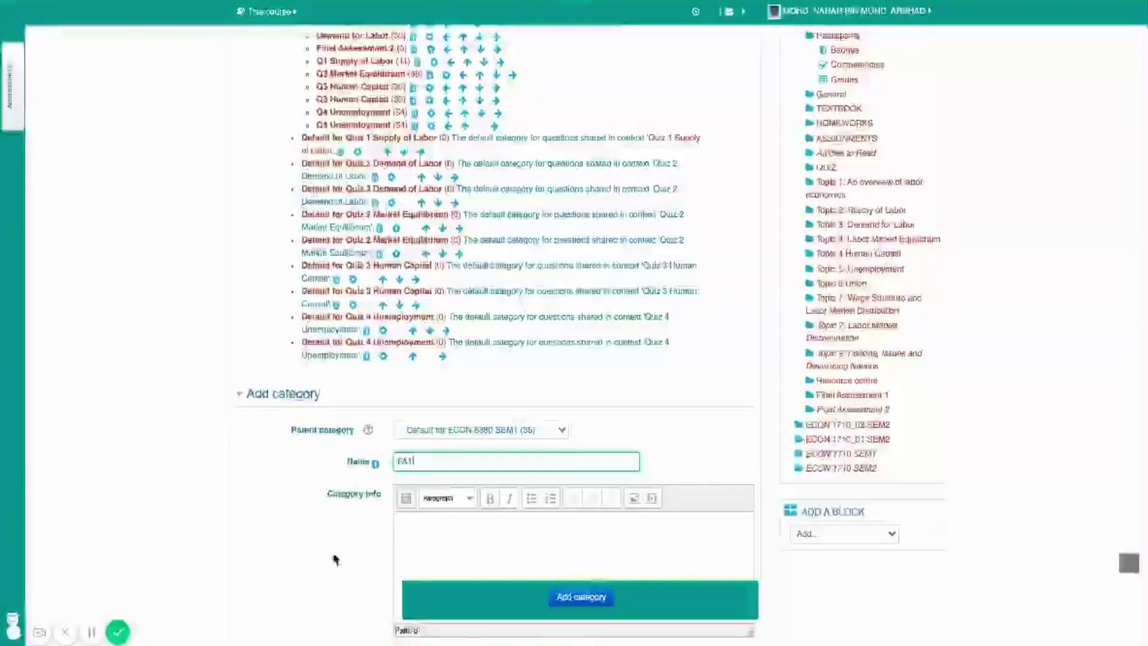
scroll(335, 559, down, 1)
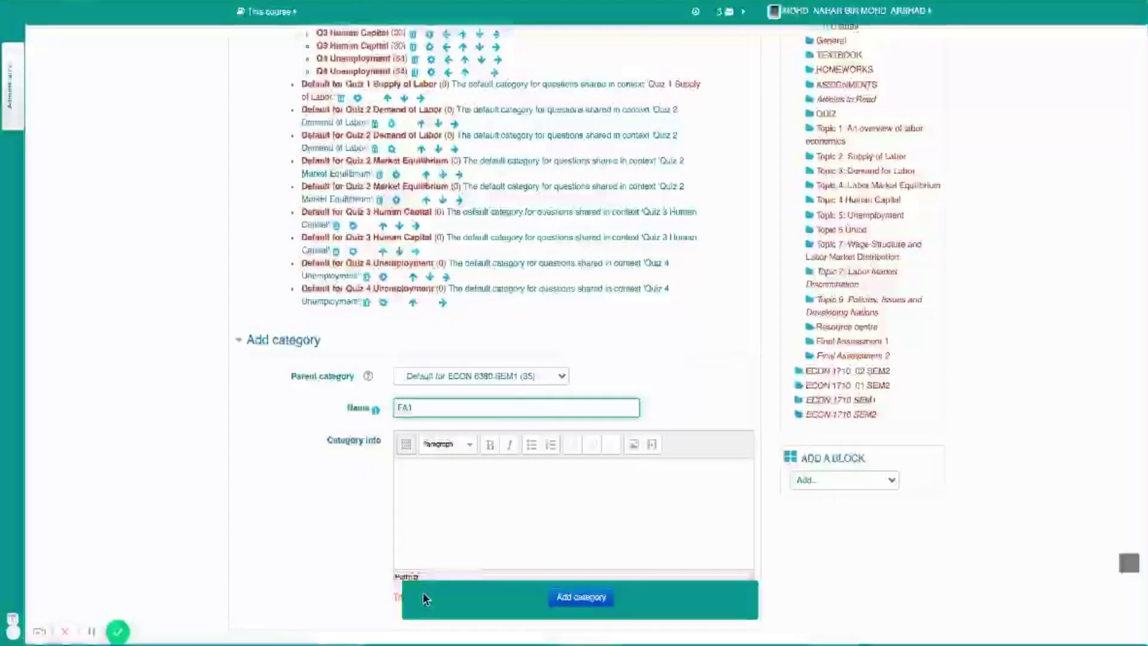
click(586, 603)
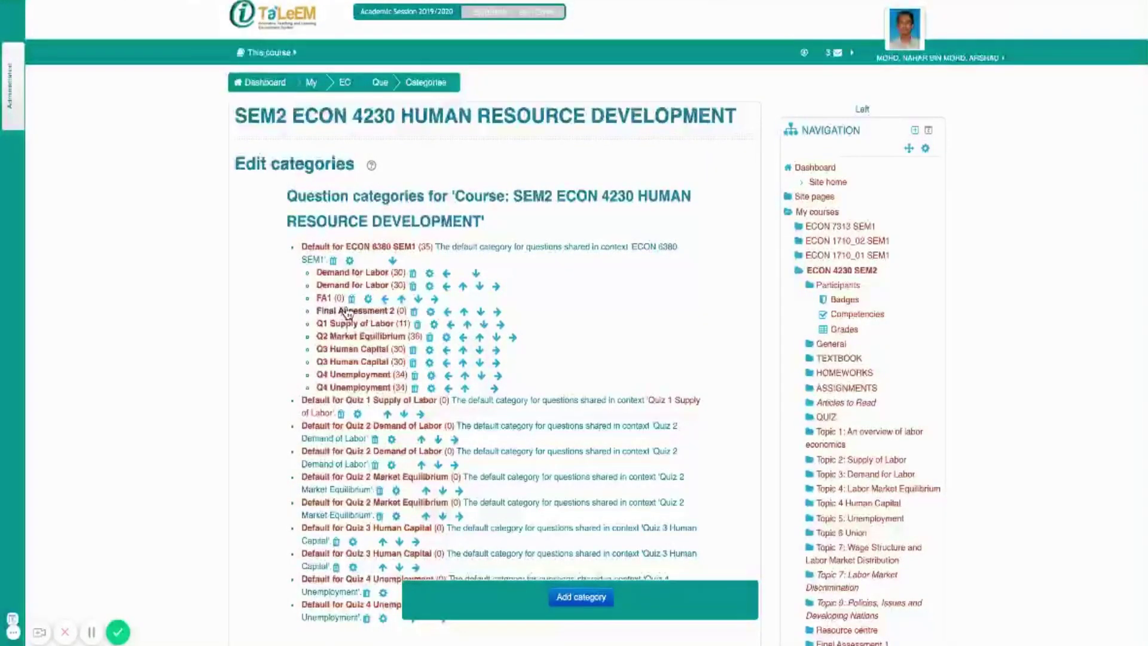
Step: Open the list of questions in the course's question bank and look through it
click(13, 88)
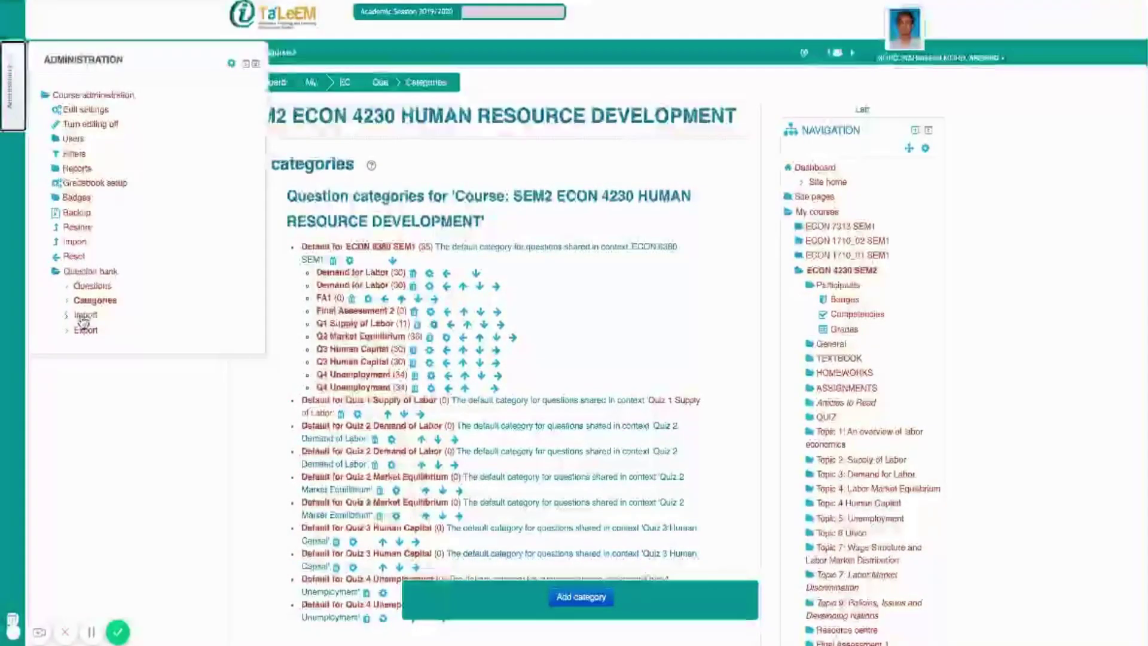
click(77, 286)
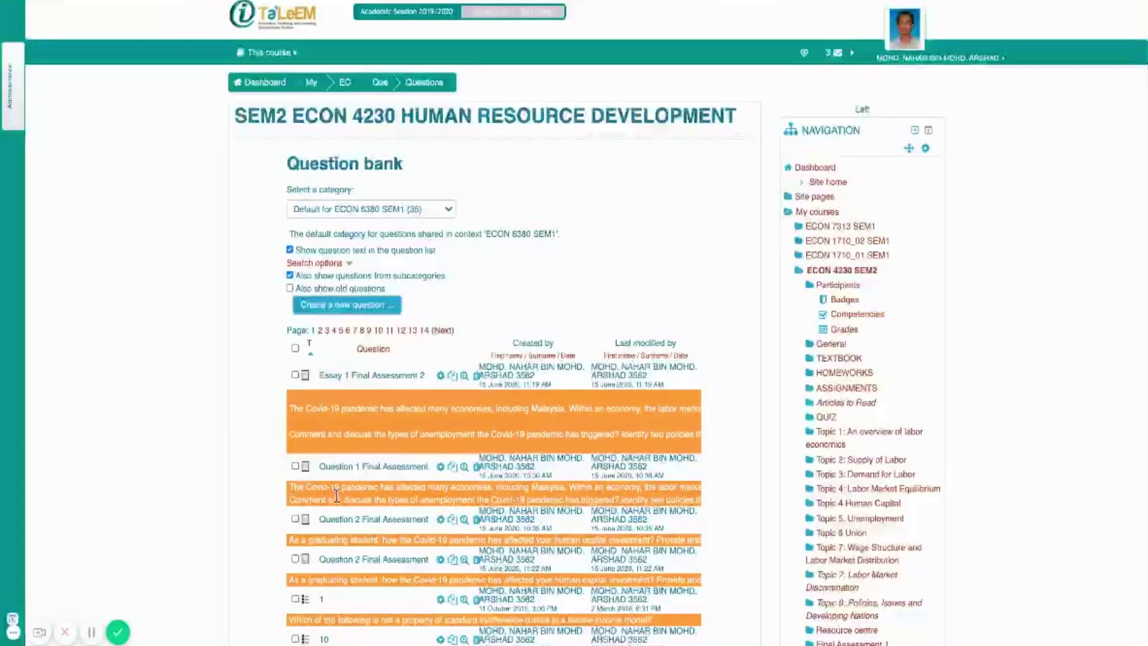
scroll(337, 496, down, 8)
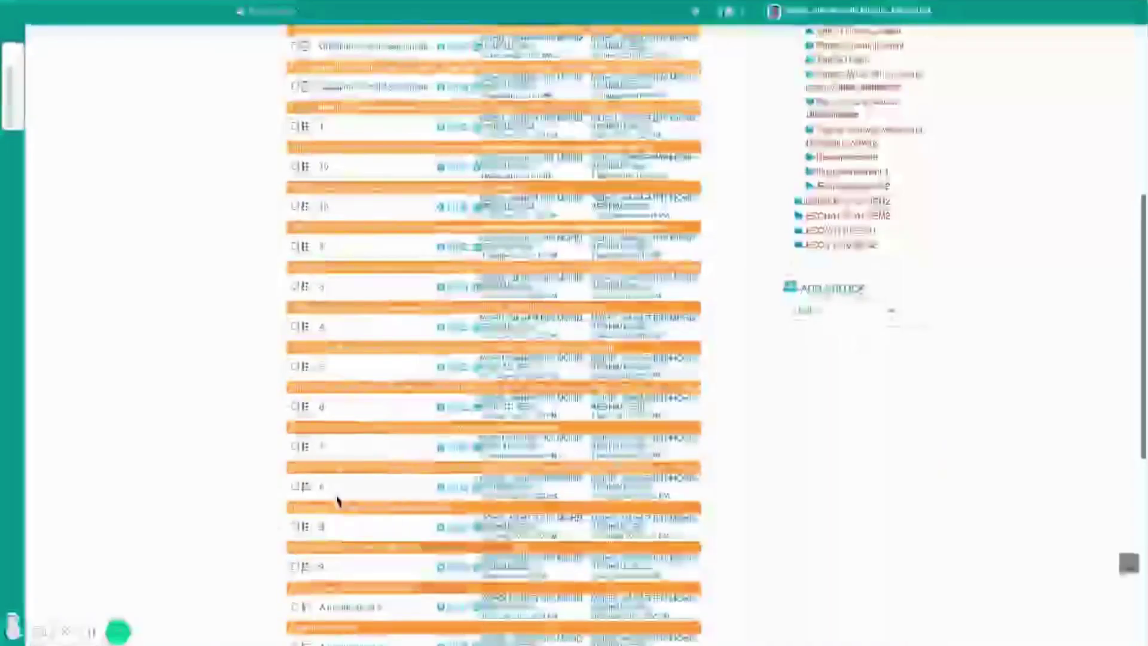
scroll(337, 499, up, 8)
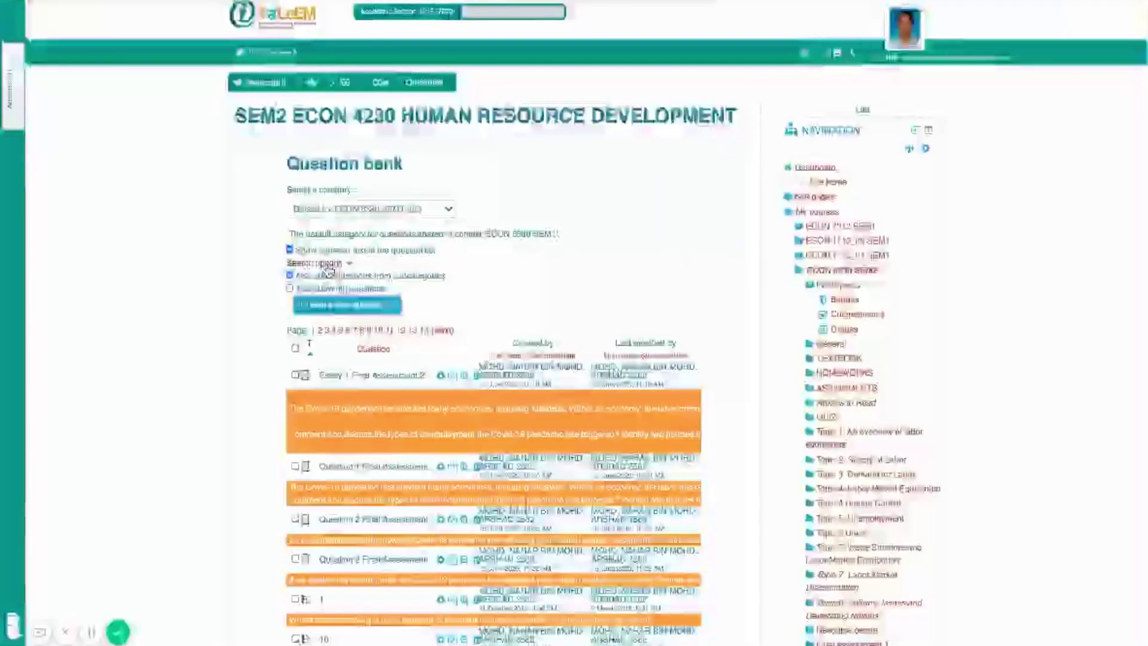
Step: Create a new question of the Essay type in the question bank
click(331, 306)
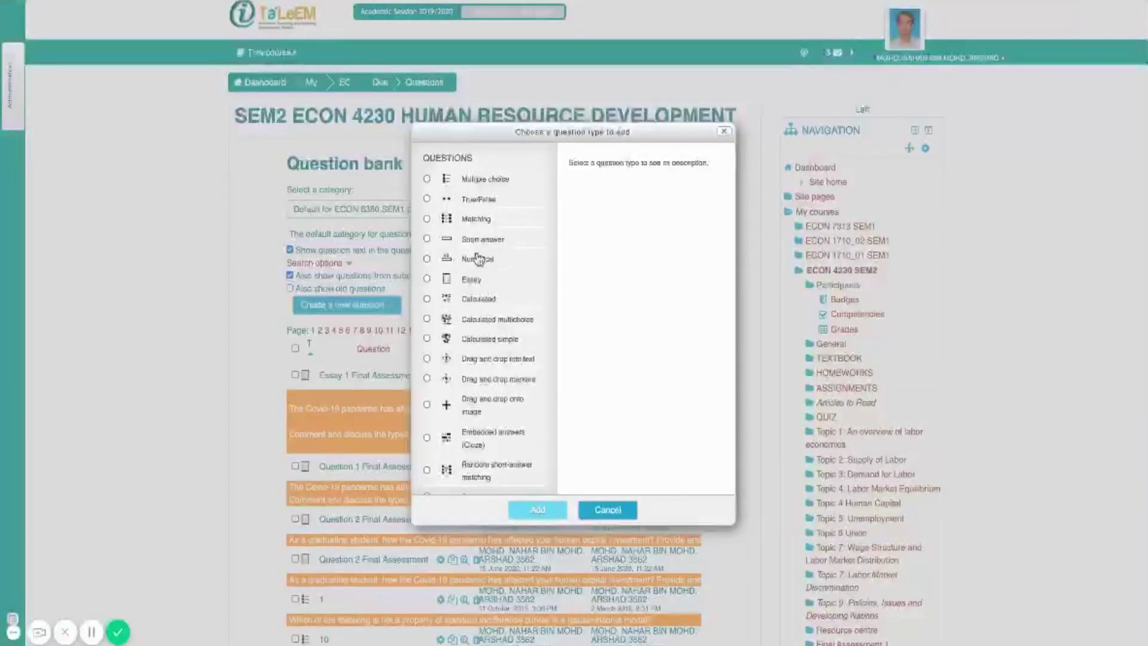
click(469, 281)
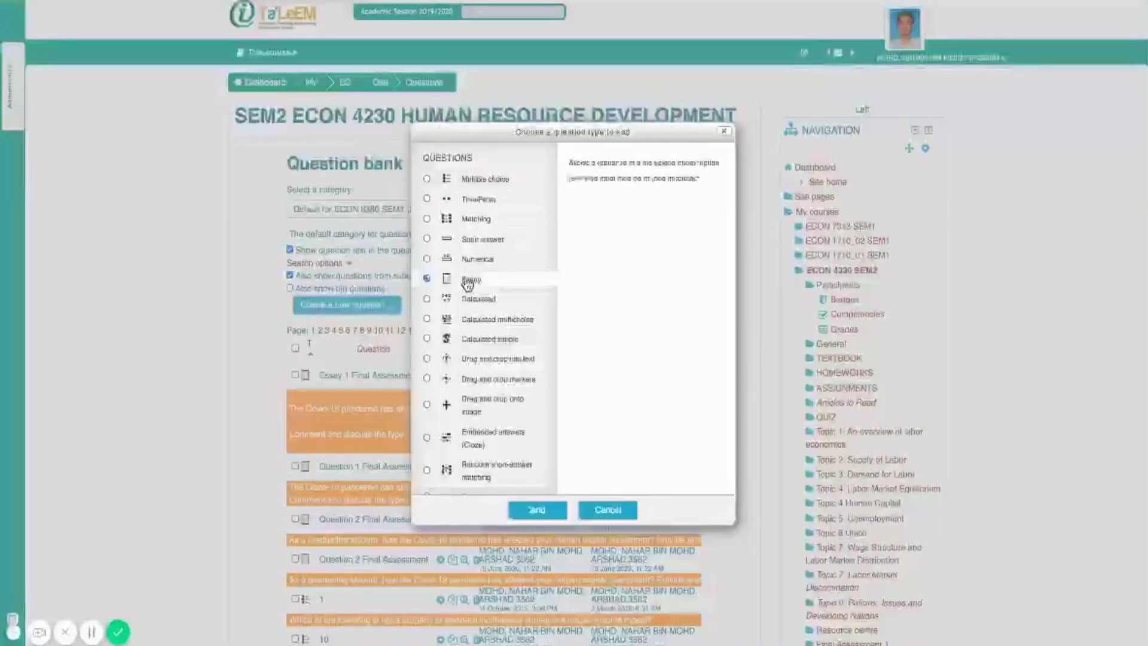
click(537, 510)
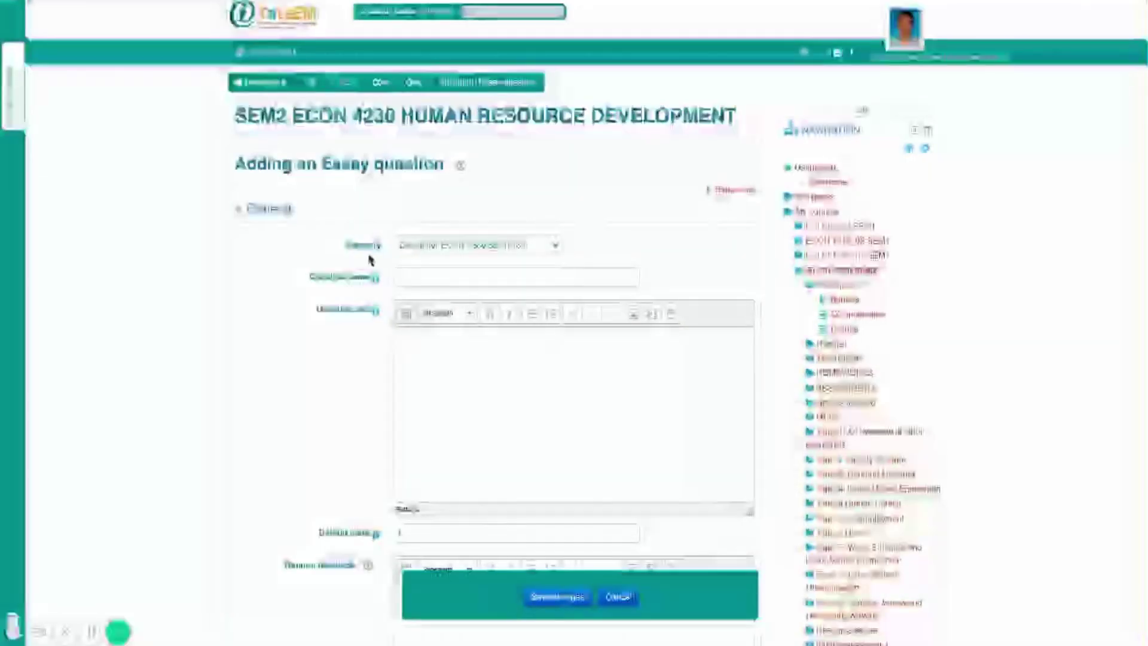
Step: Assign the essay question to the FA1 category and name it Q1
click(449, 248)
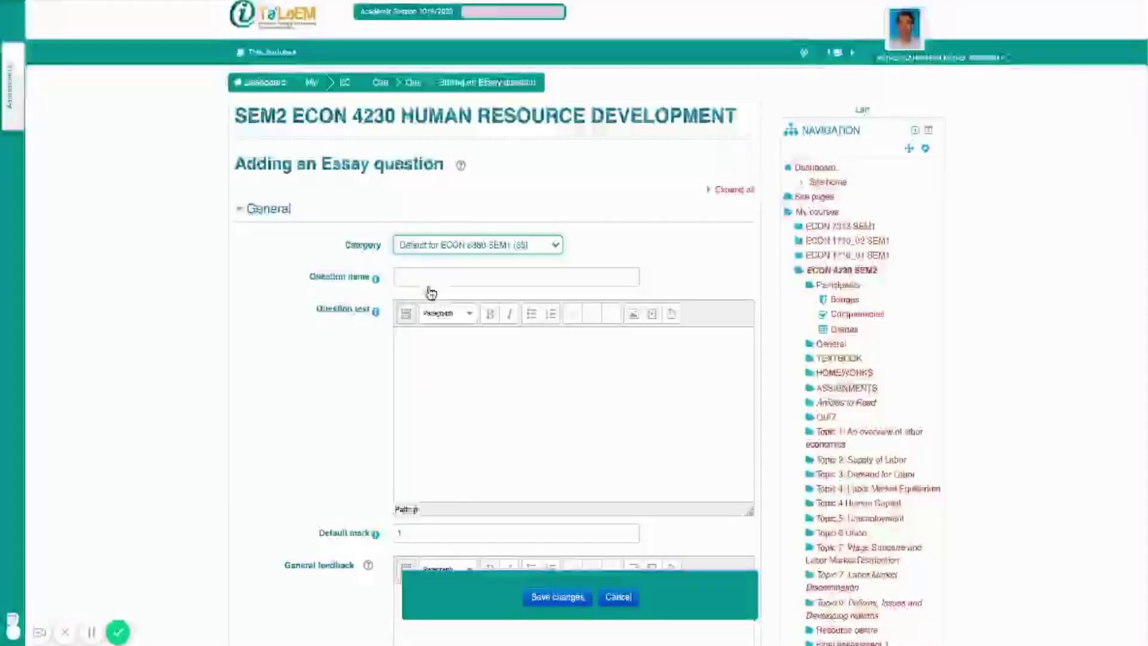
click(428, 289)
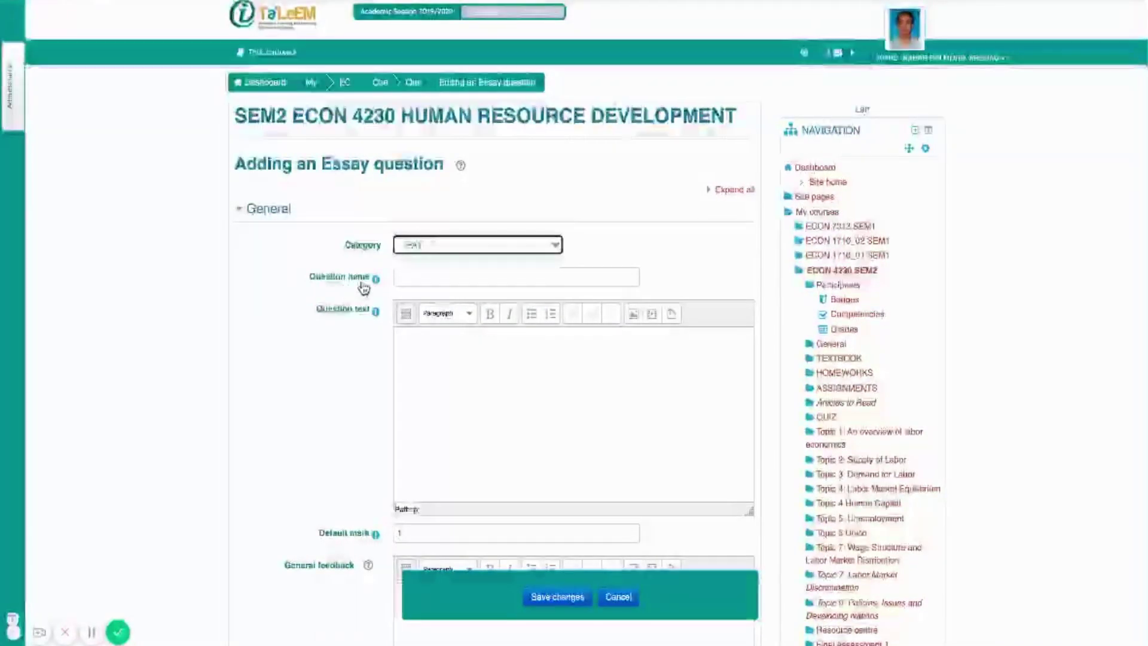
click(402, 277)
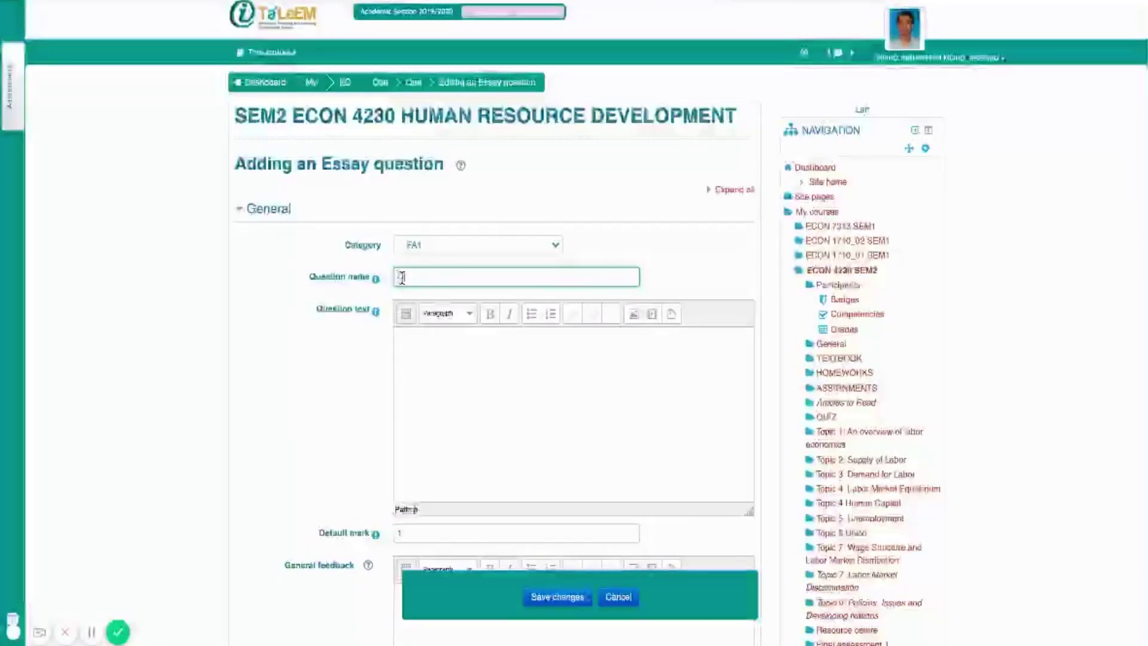
text(Q1)
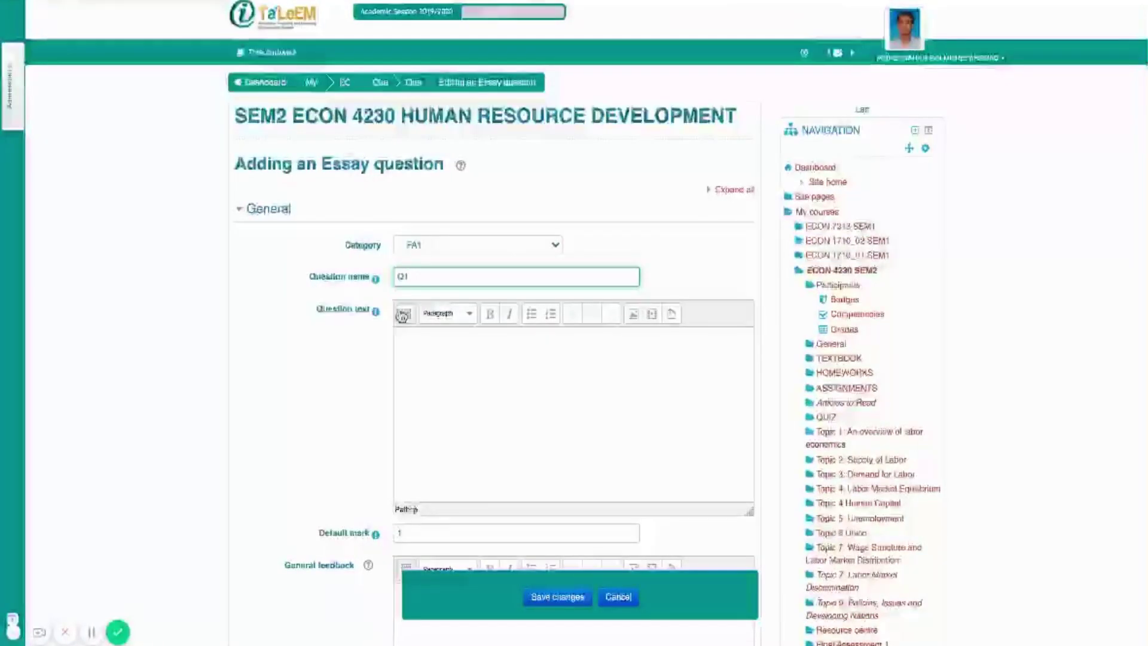
Step: Enter the question text "Based on the stock-flow model of the labor market, discuss the possible effects of the Covid-19 pandemic on the level of steady-state unemployment."
click(427, 357)
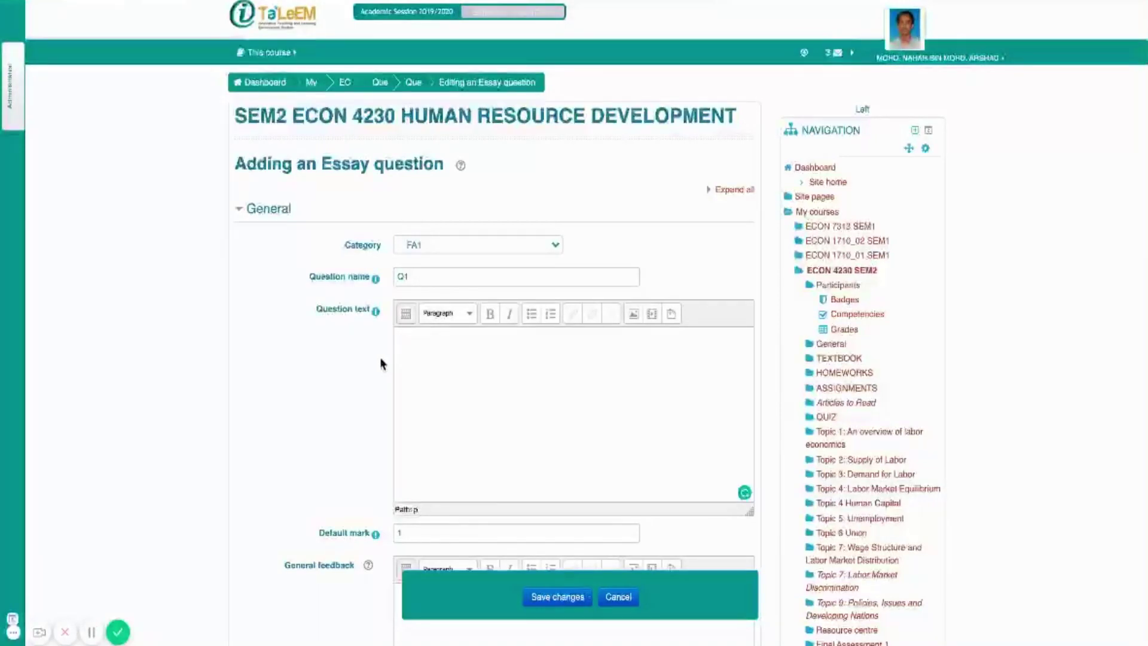
text(Based on the stock-flow model of the labor market, discuss the possible effects of the Covid-19 pandamic on the level of steady-state unemployment.)
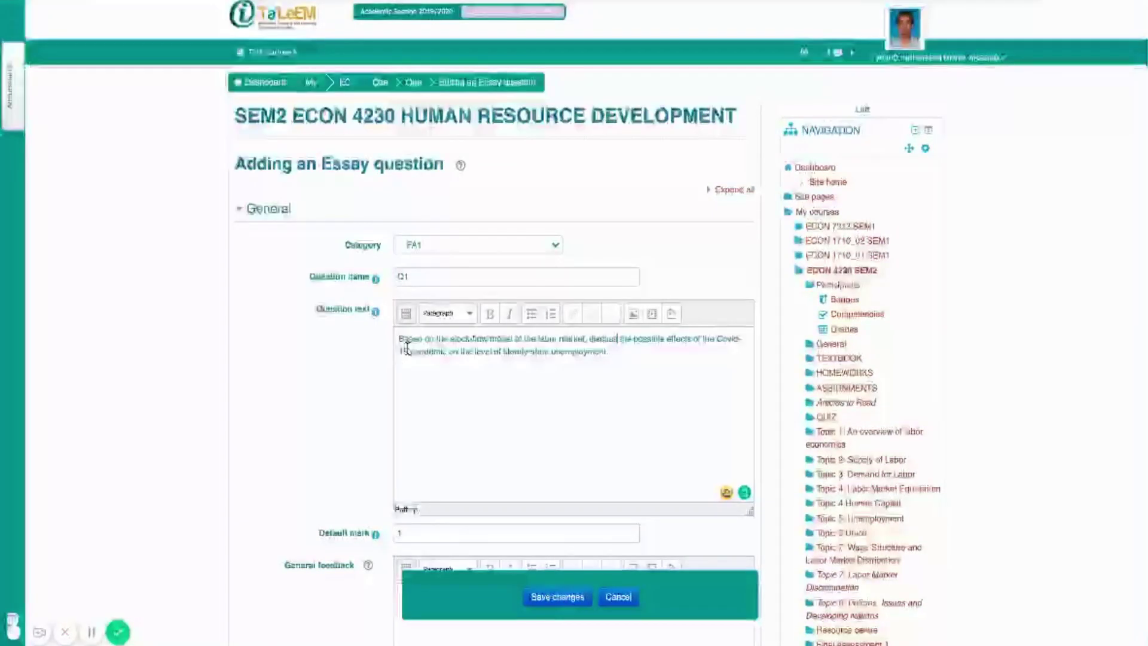
mouse_move(419, 350)
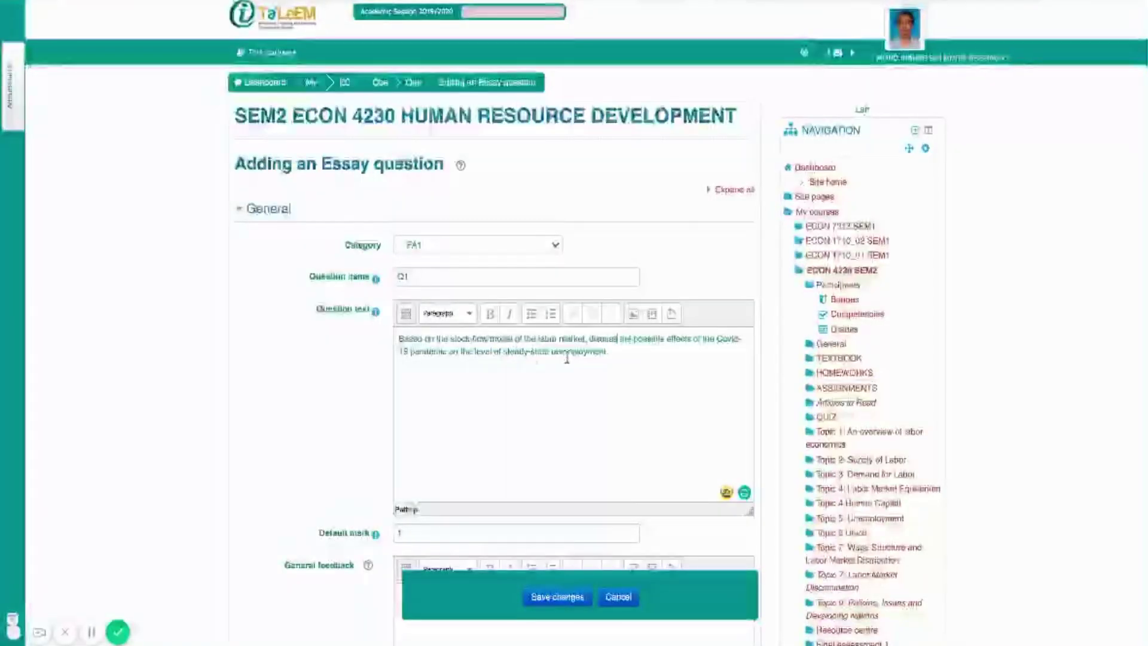
Step: Set the essay question's default mark to 10
scroll(420, 372, down, 3)
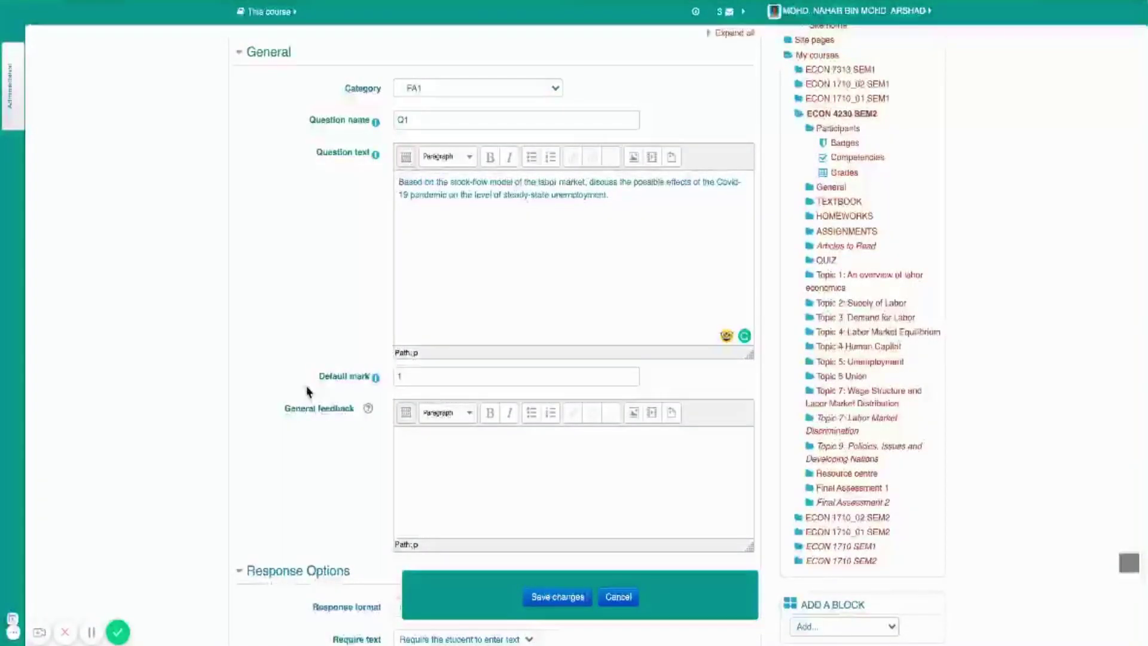
key(Tab)
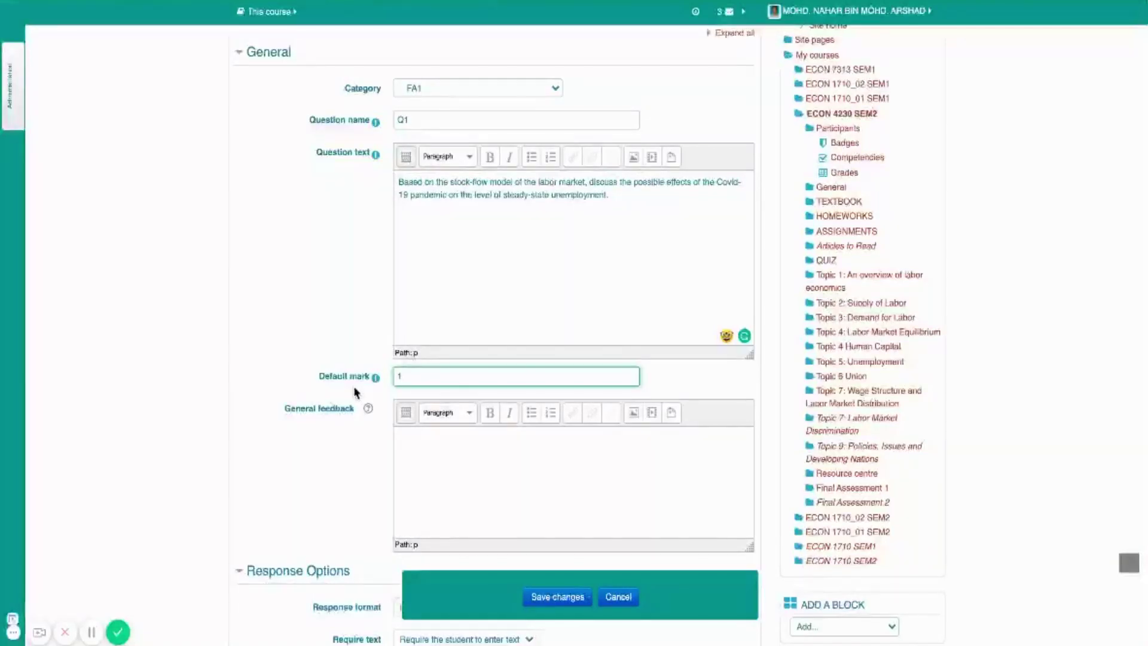
text(0)
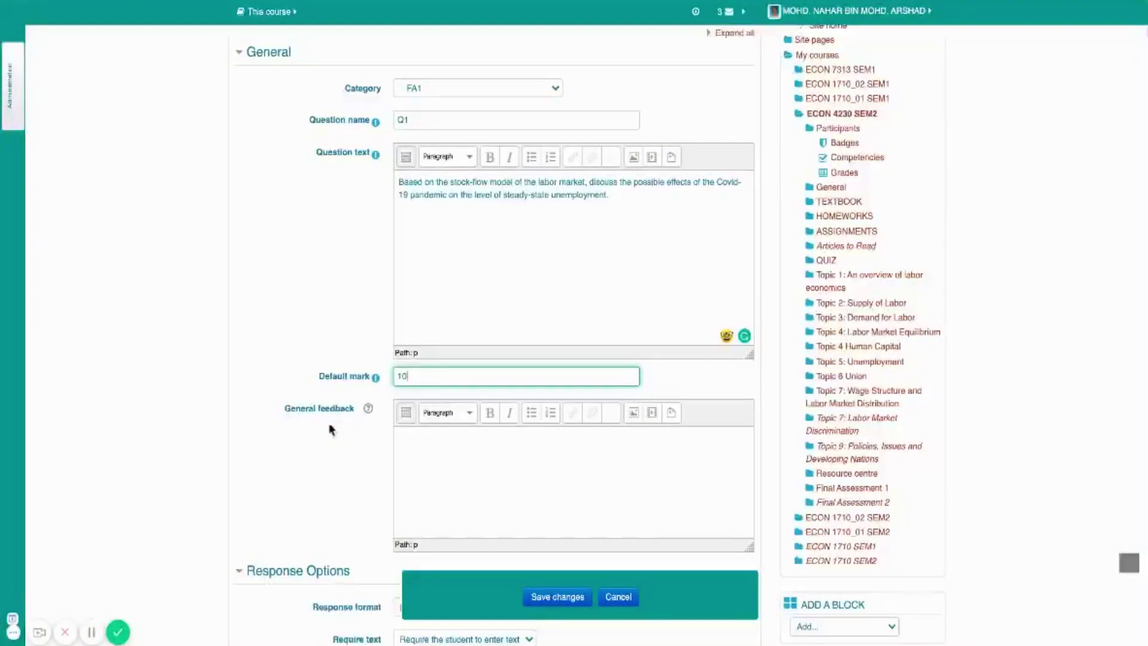
Step: Keep the HTML editor response format and required text entry, and set the response input box size to 40 lines
scroll(330, 428, down, 2)
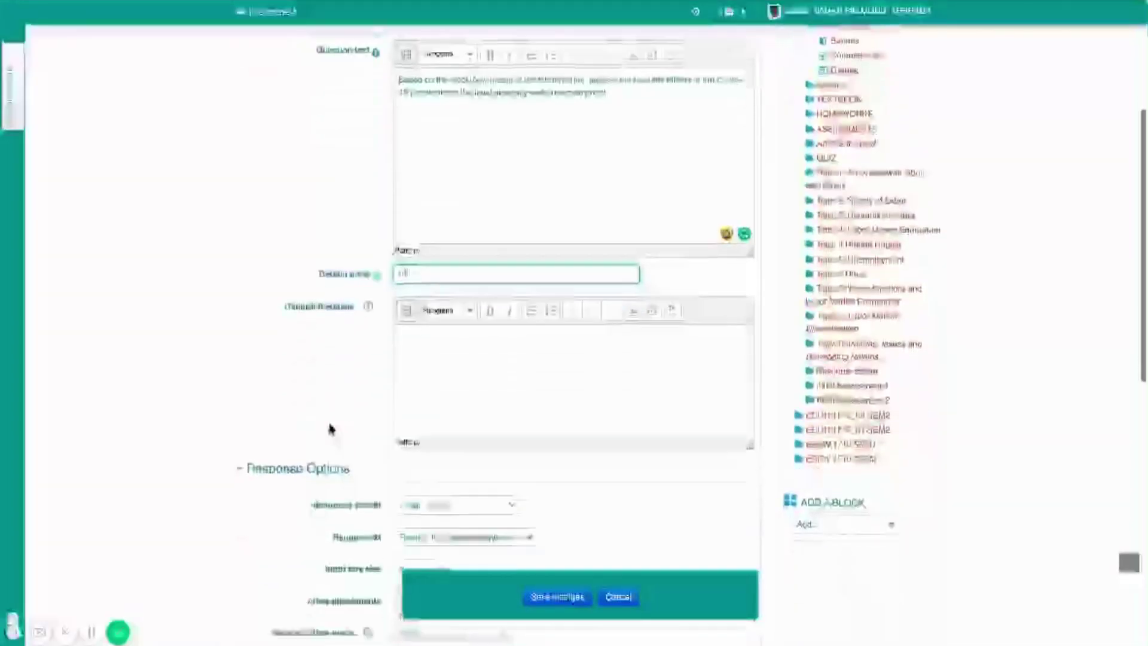
scroll(330, 428, down, 3)
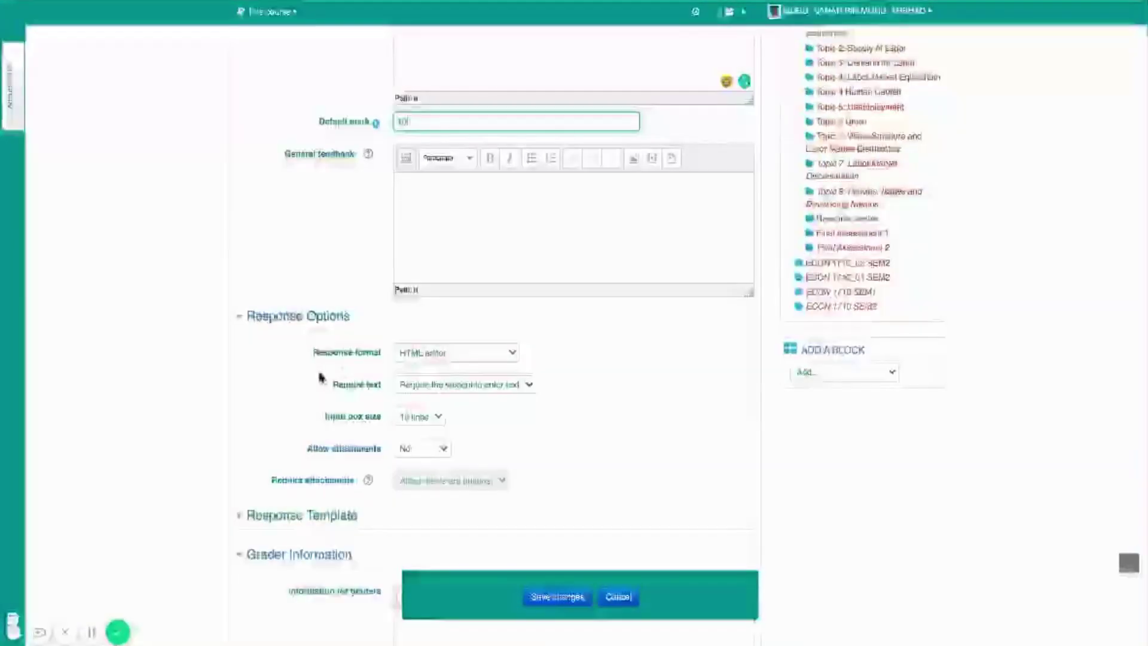
click(416, 365)
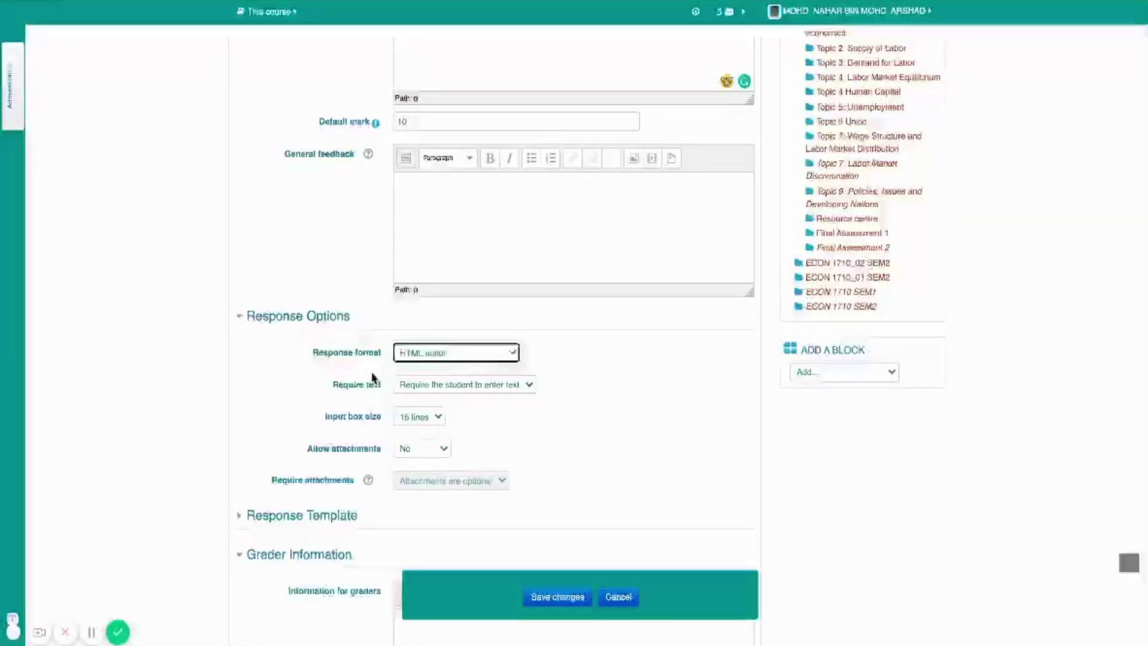
click(412, 386)
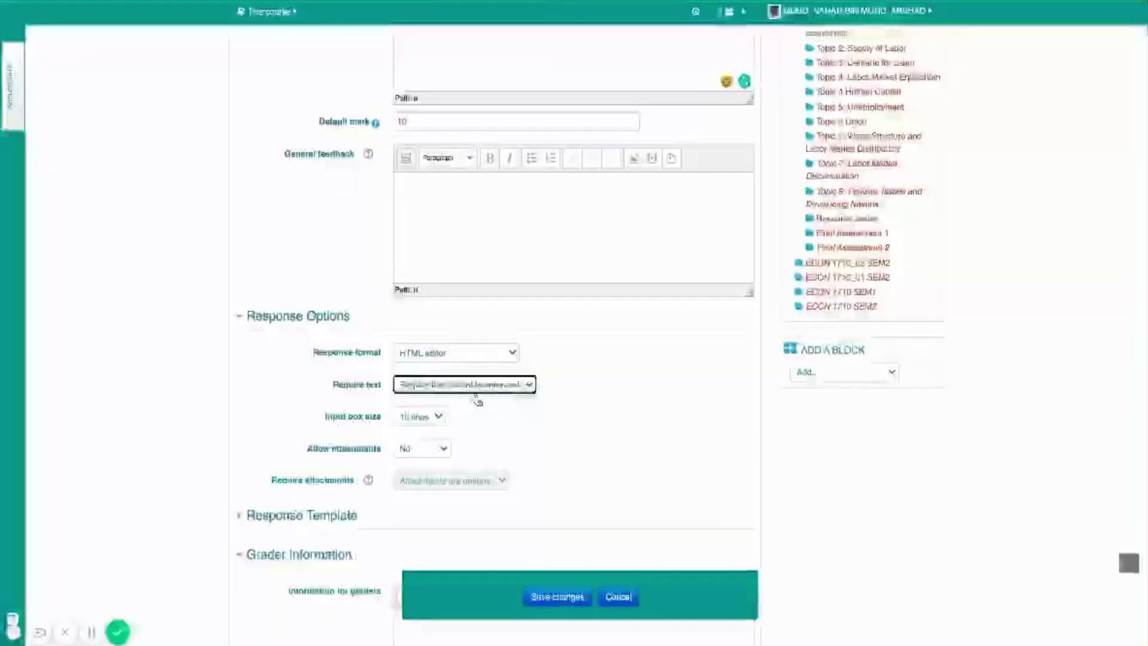
key(Tab)
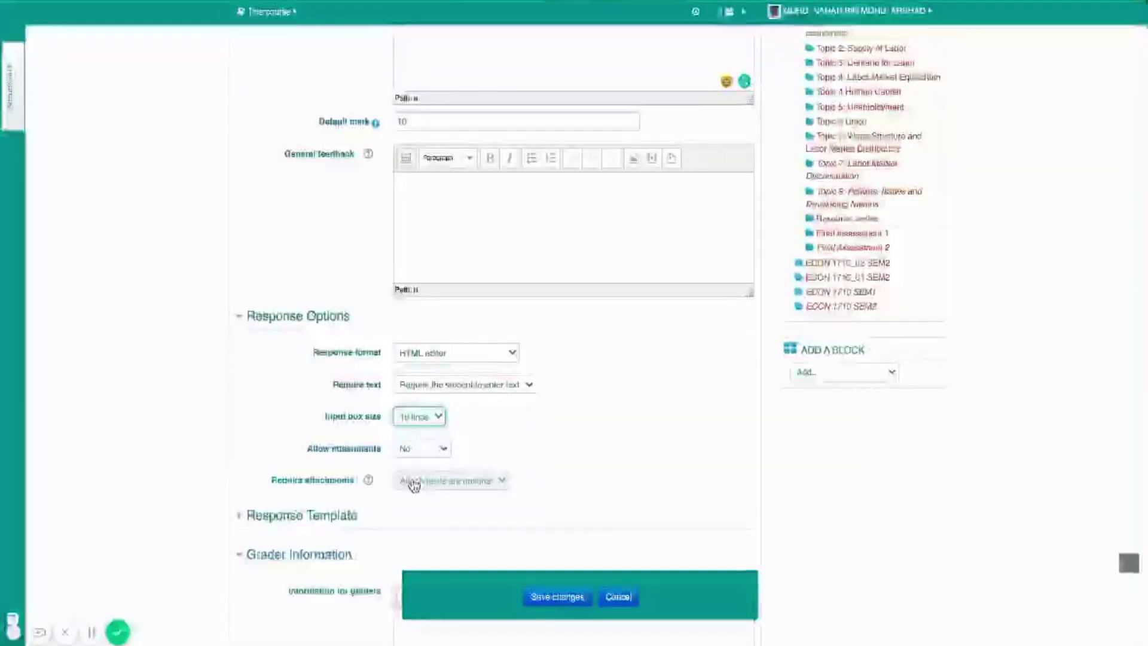
key(4)
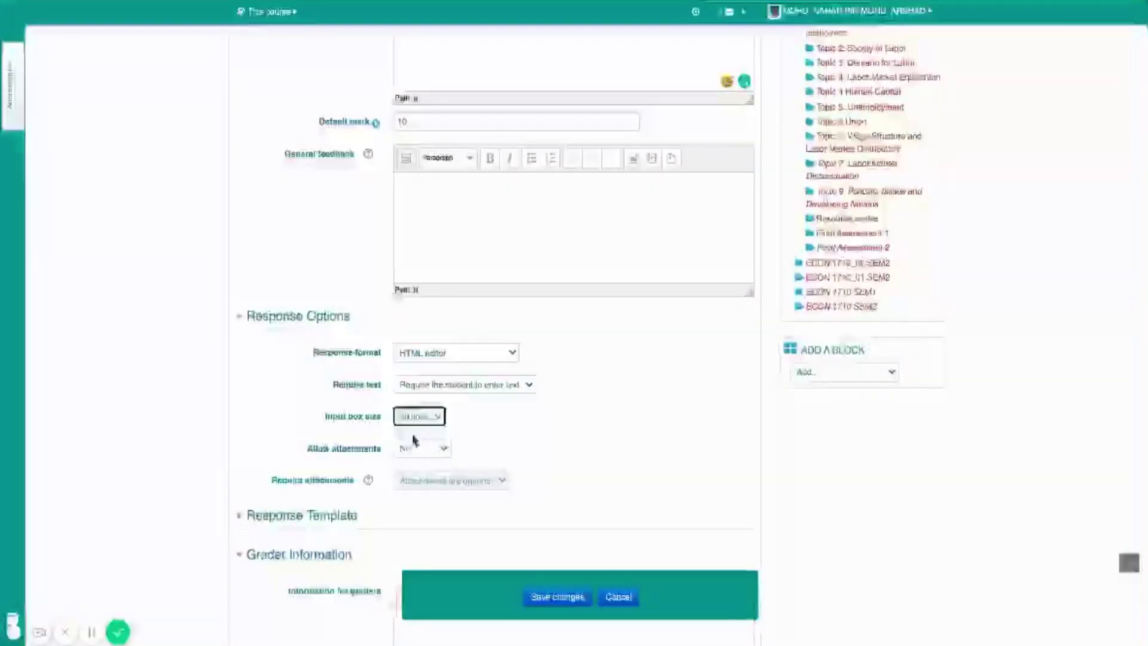
click(324, 458)
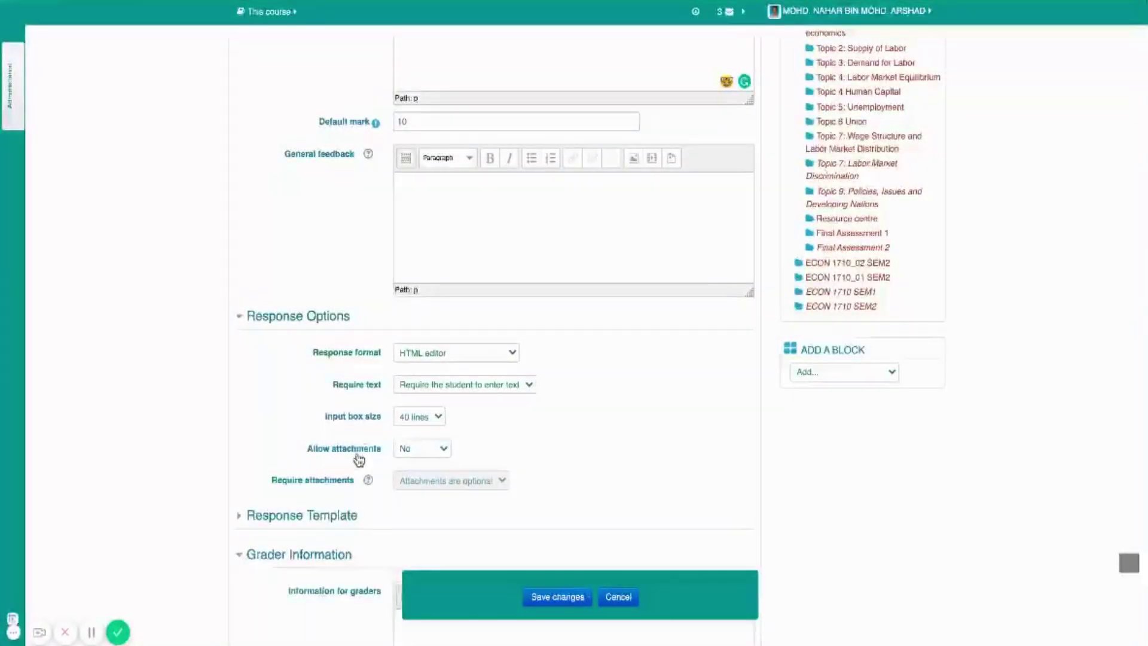
Step: Try a response template with the lines "Introduction" and "What is the stock-flow model", and clear it again
scroll(336, 459, down, 1)
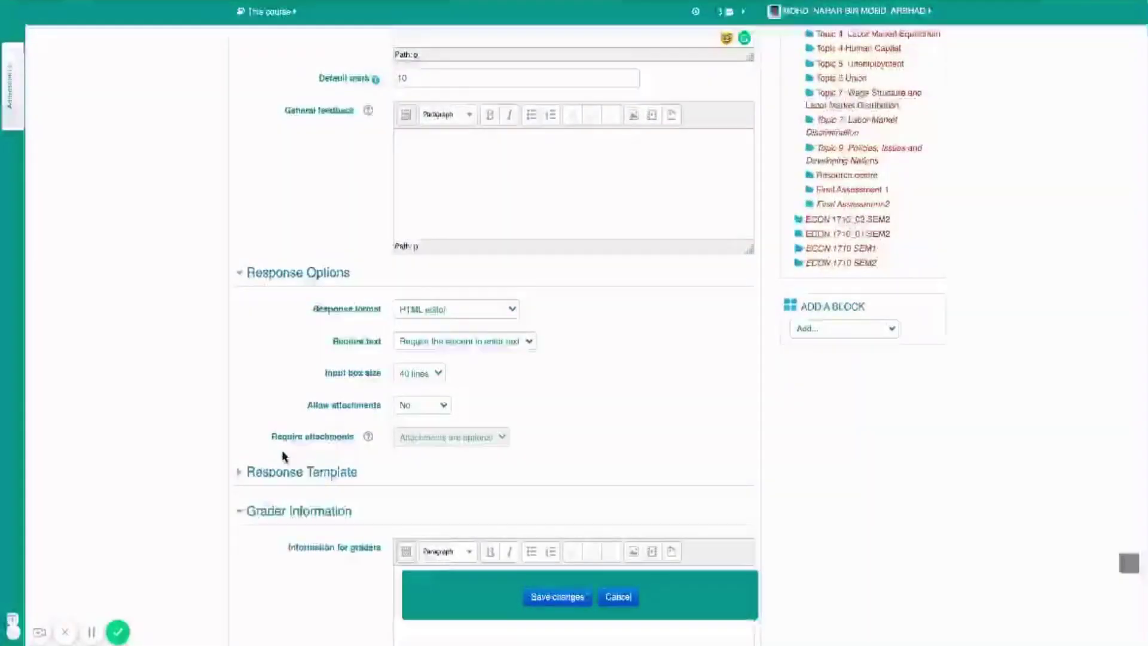
click(287, 472)
scroll(304, 383, down, 3)
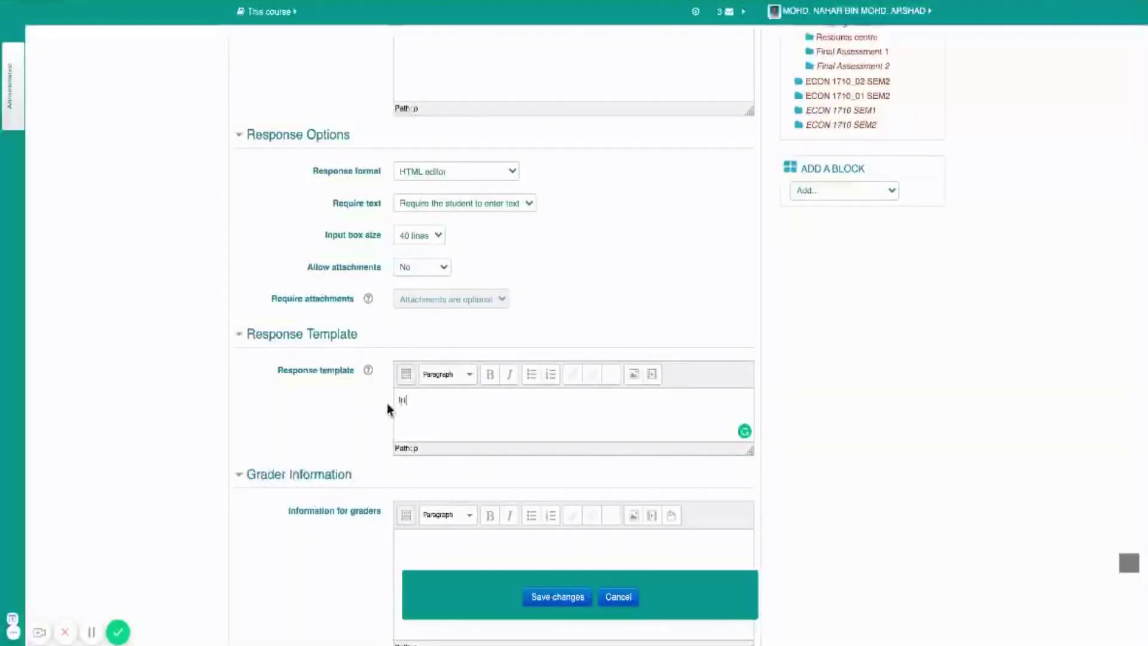
text(troduction)
key(Return)
key(Return)
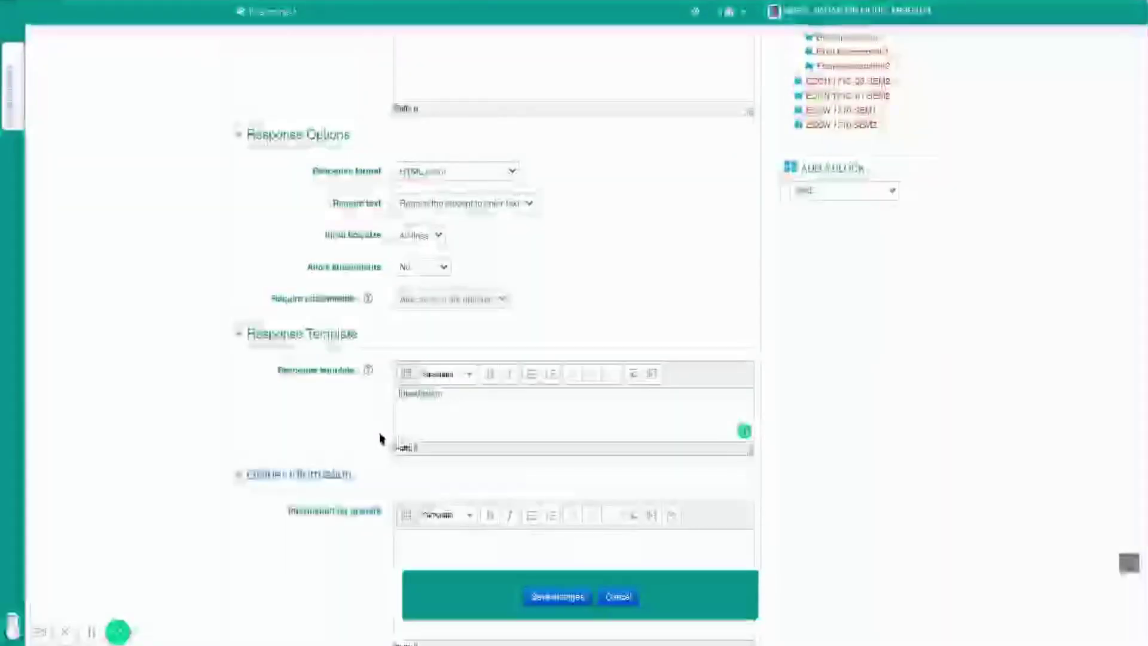
text(What is the stock )
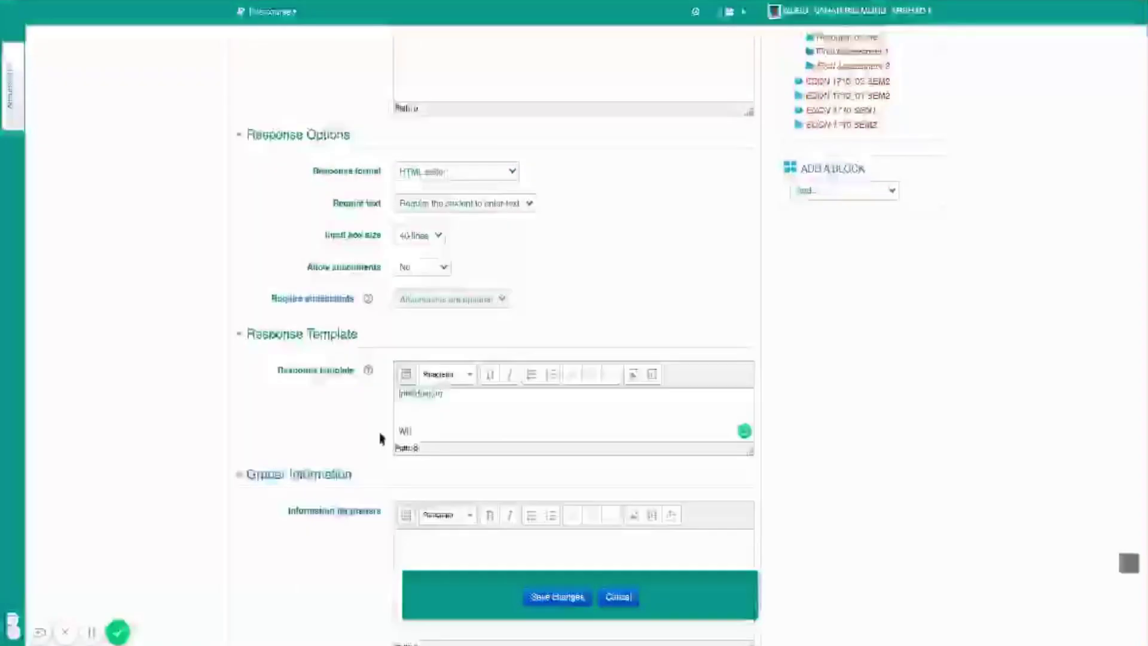
text(flow model)
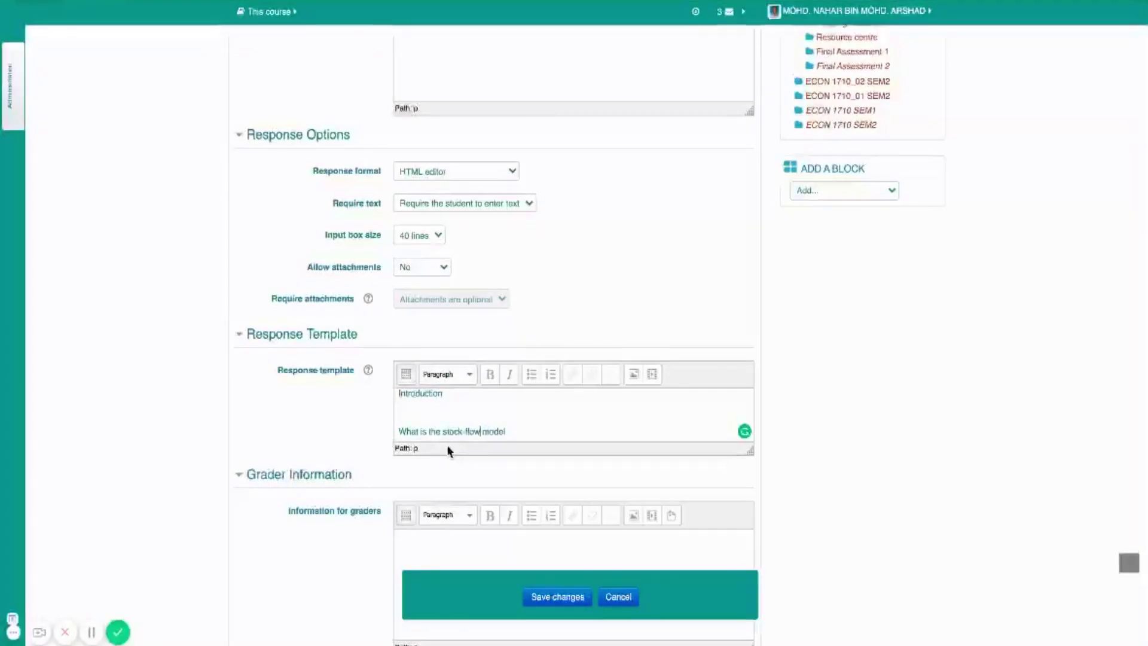
key(ctrl+a)
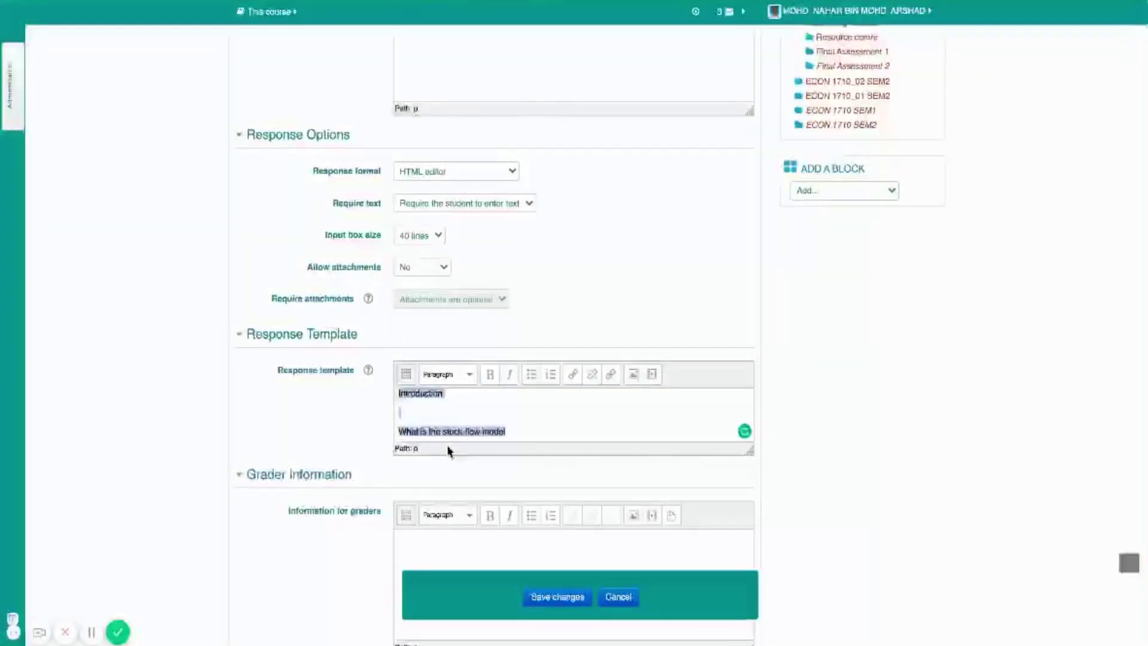
key(BackSpace)
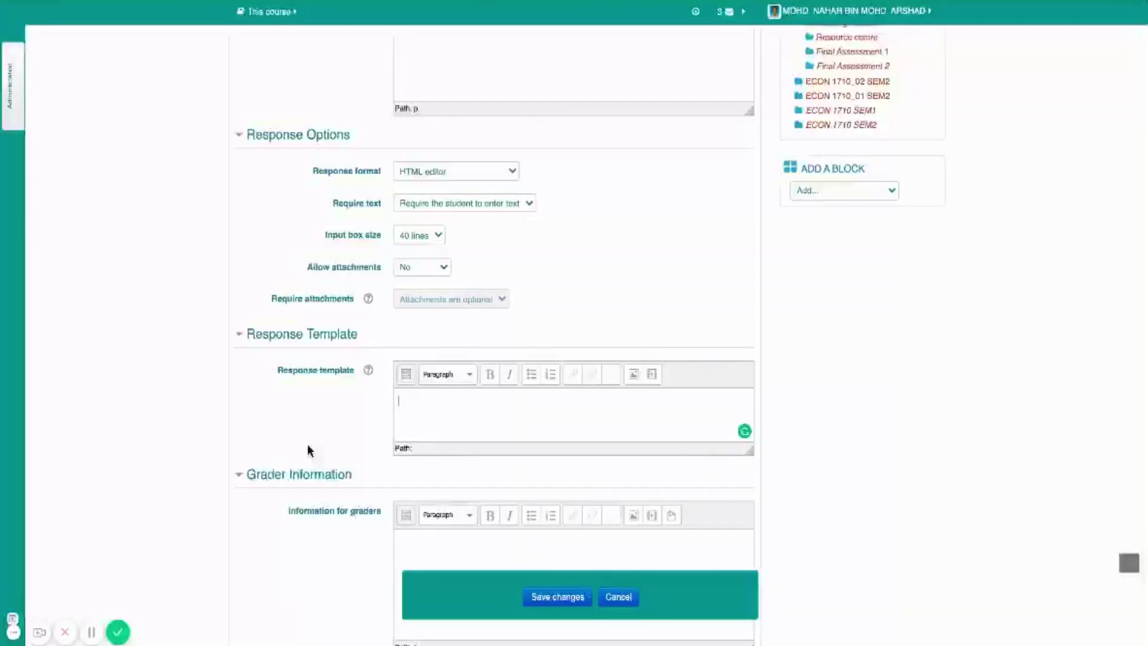
Step: Review the remaining response template, grader information and tag settings, and save the essay question
scroll(308, 443, down, 3)
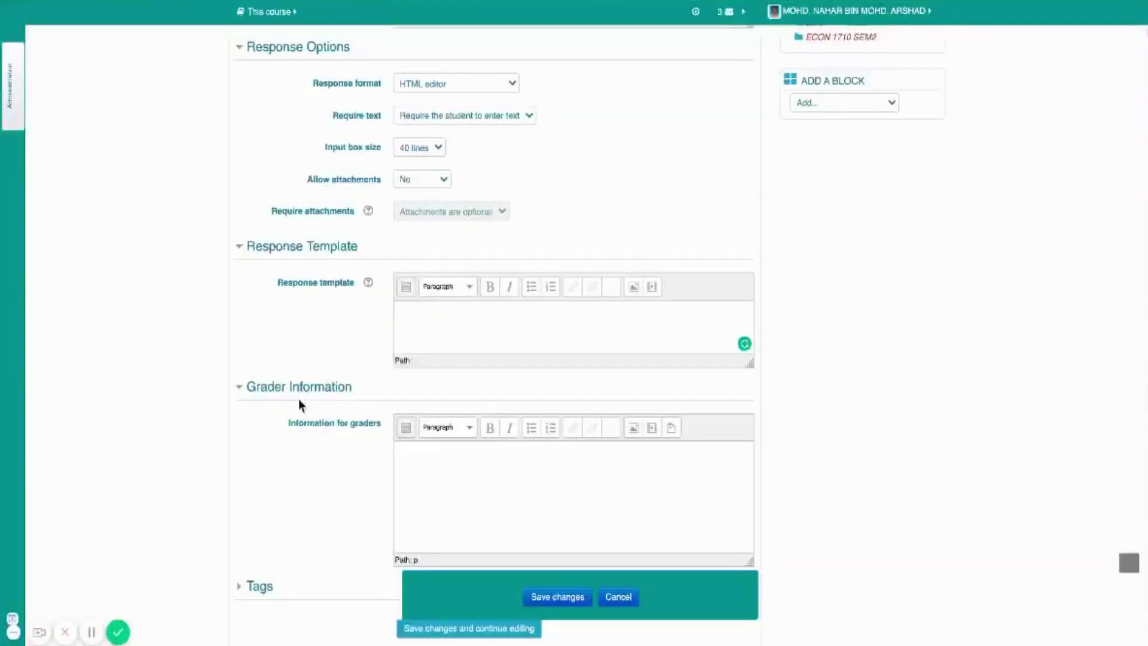
scroll(299, 403, up, 2)
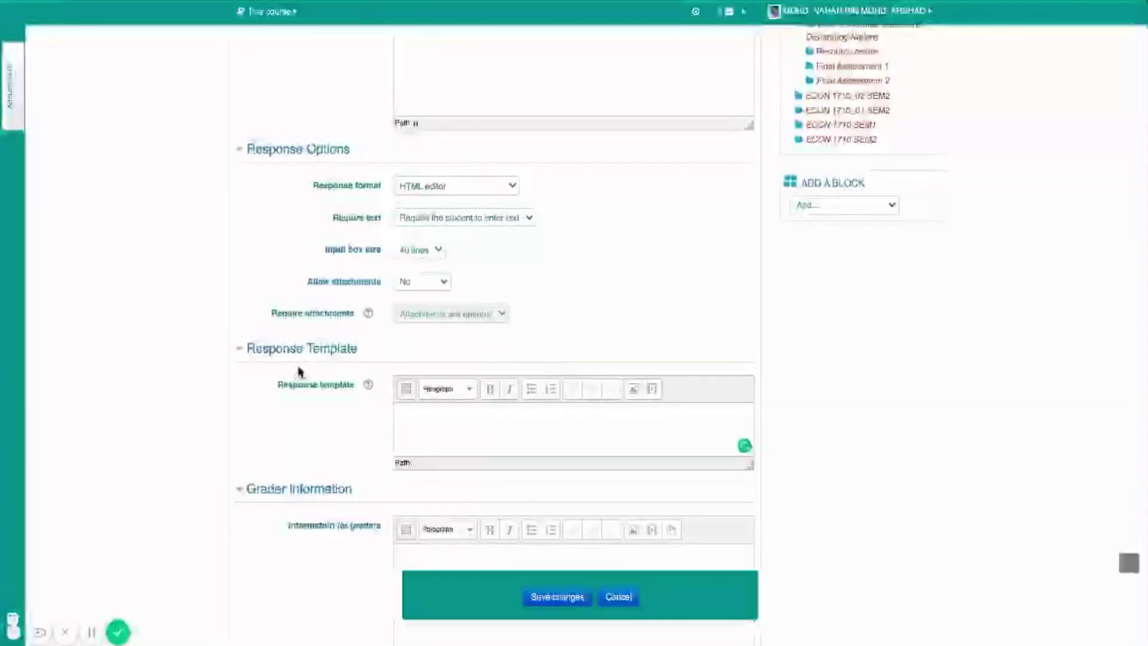
scroll(300, 371, down, 5)
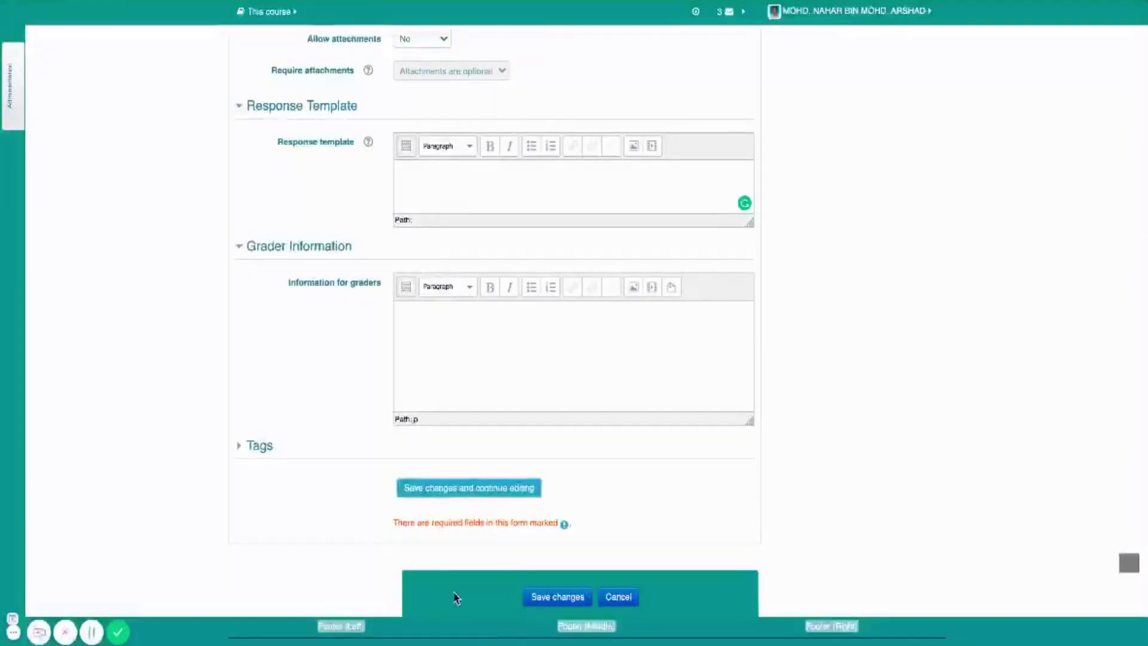
click(555, 596)
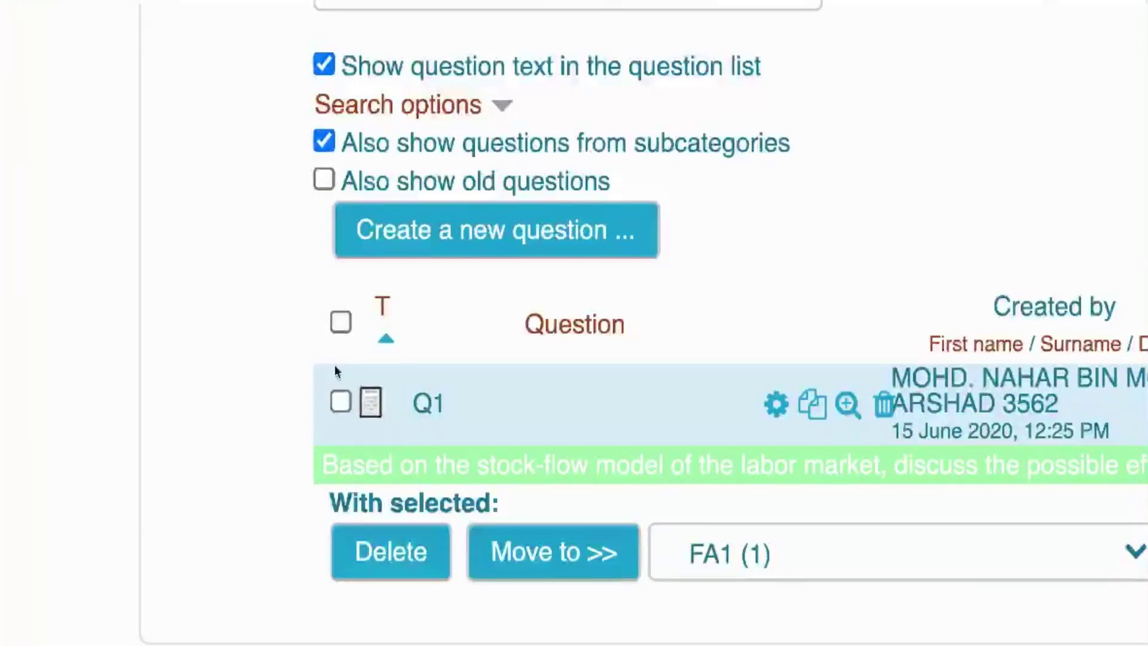
Step: Return to the ECON 4230 SEM2 course page and add one new topic section at its end
scroll(335, 371, up, 10)
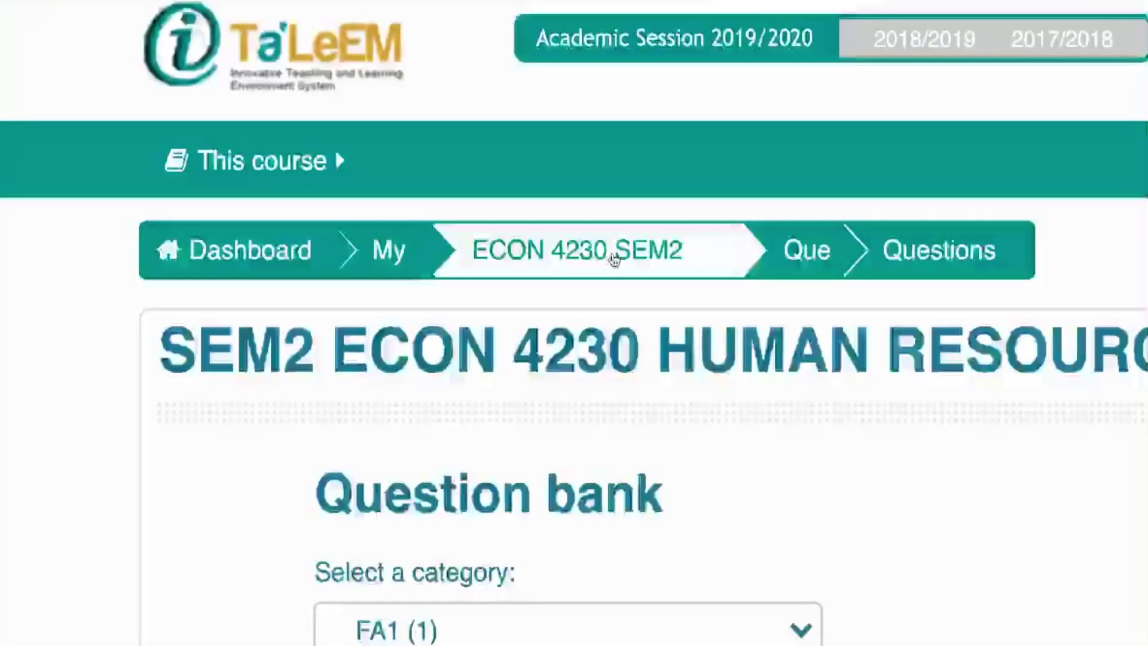
click(611, 250)
scroll(464, 477, down, 10)
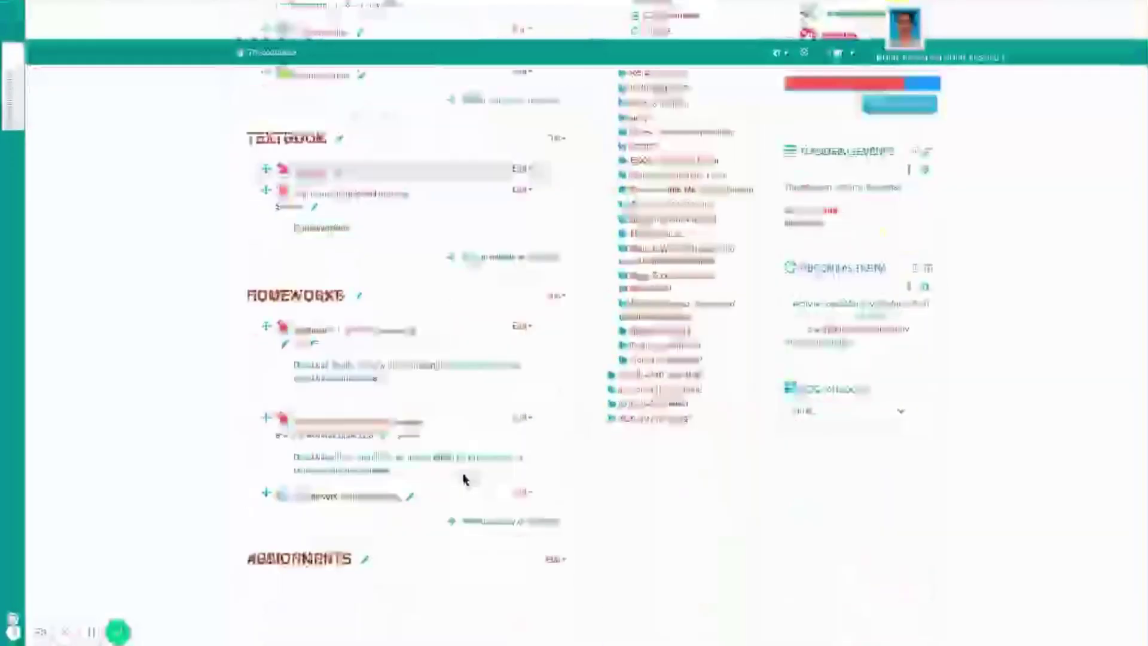
scroll(464, 475, down, 15)
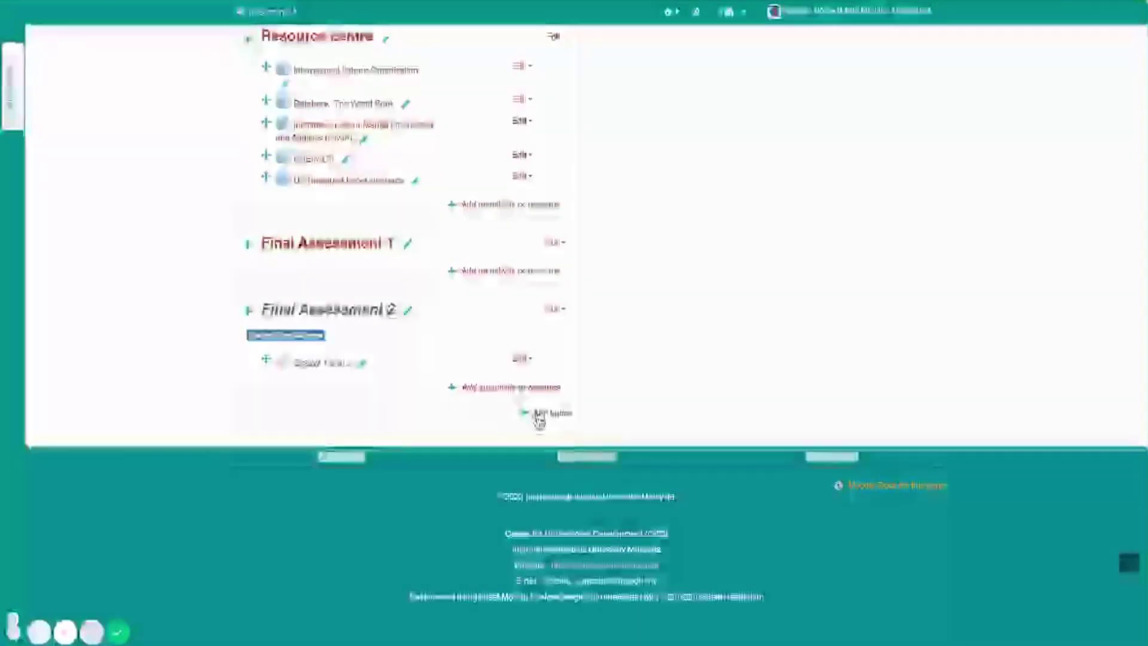
click(537, 419)
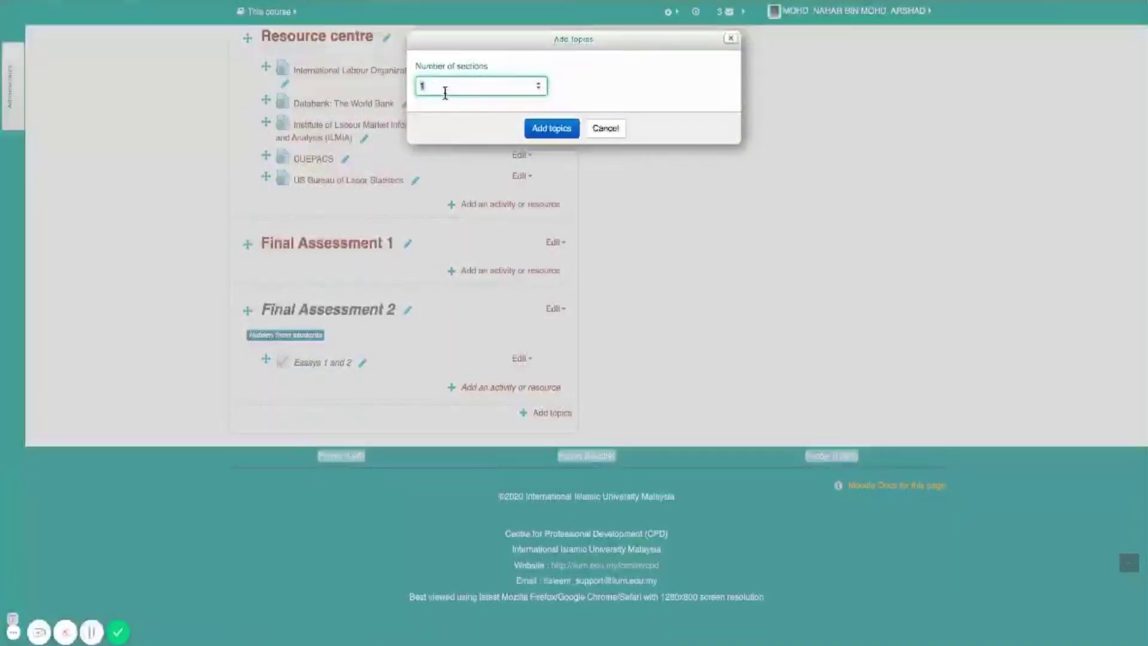
click(544, 137)
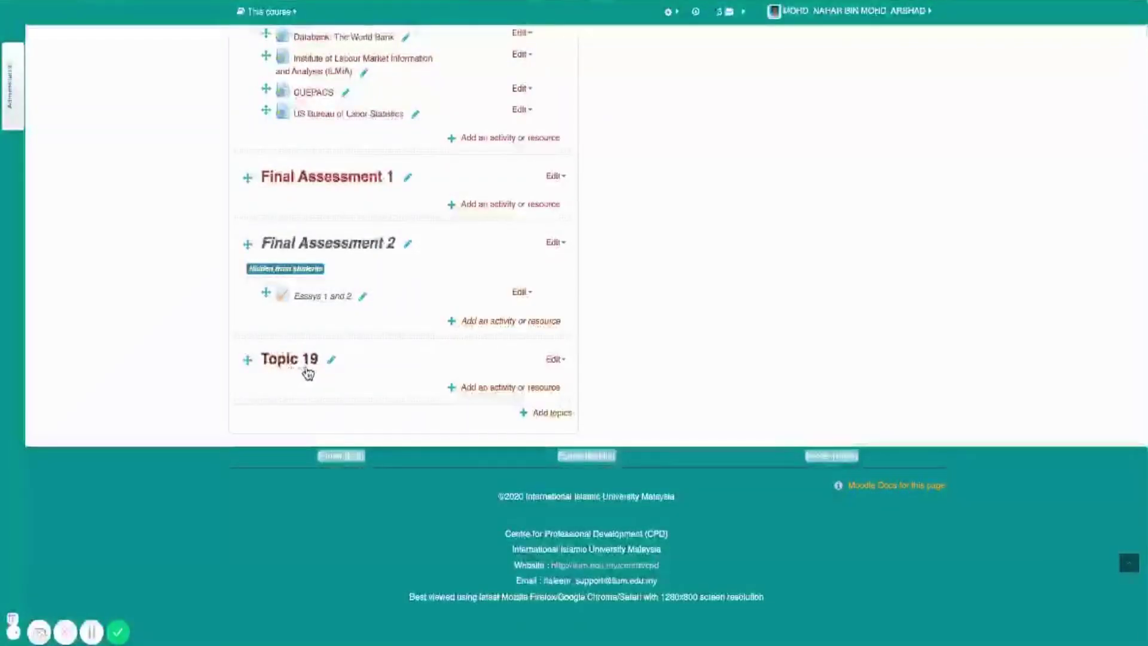
Step: Rename the new topic section as "Sample of Final Assessment"
click(332, 360)
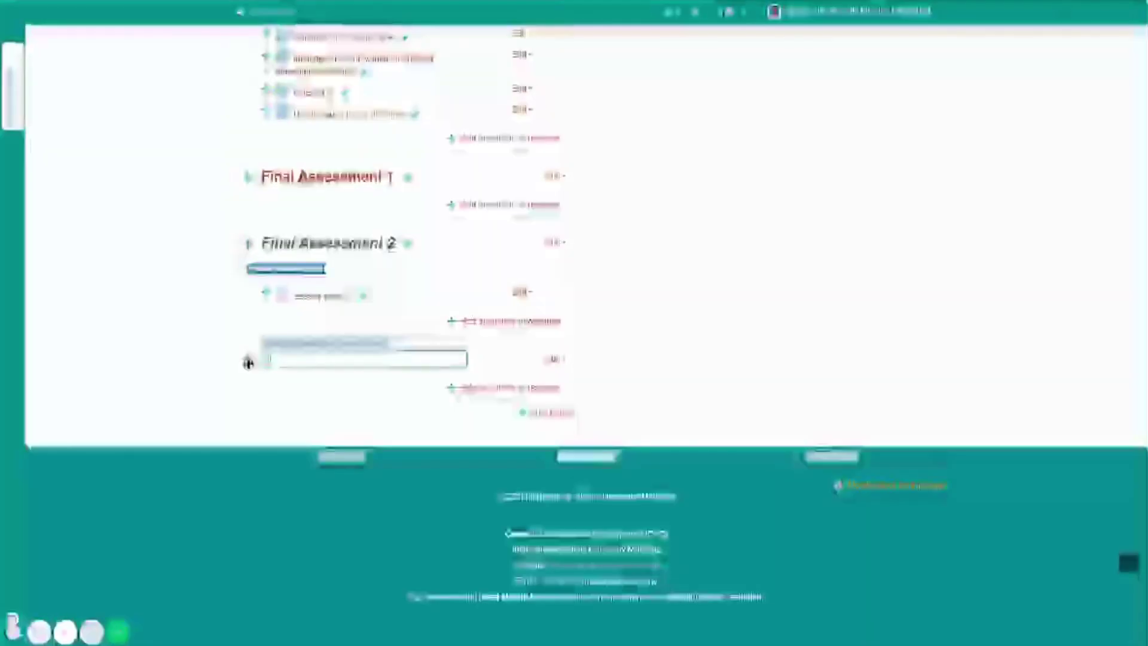
text(Final Assessment)
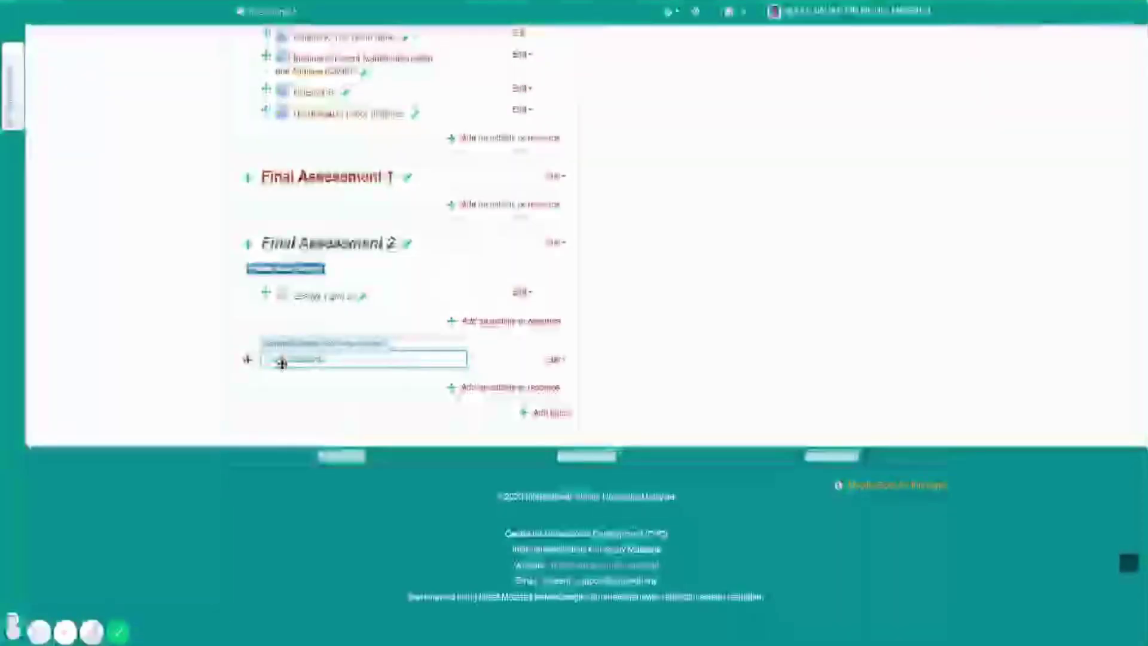
key(Home)
text(Additional)
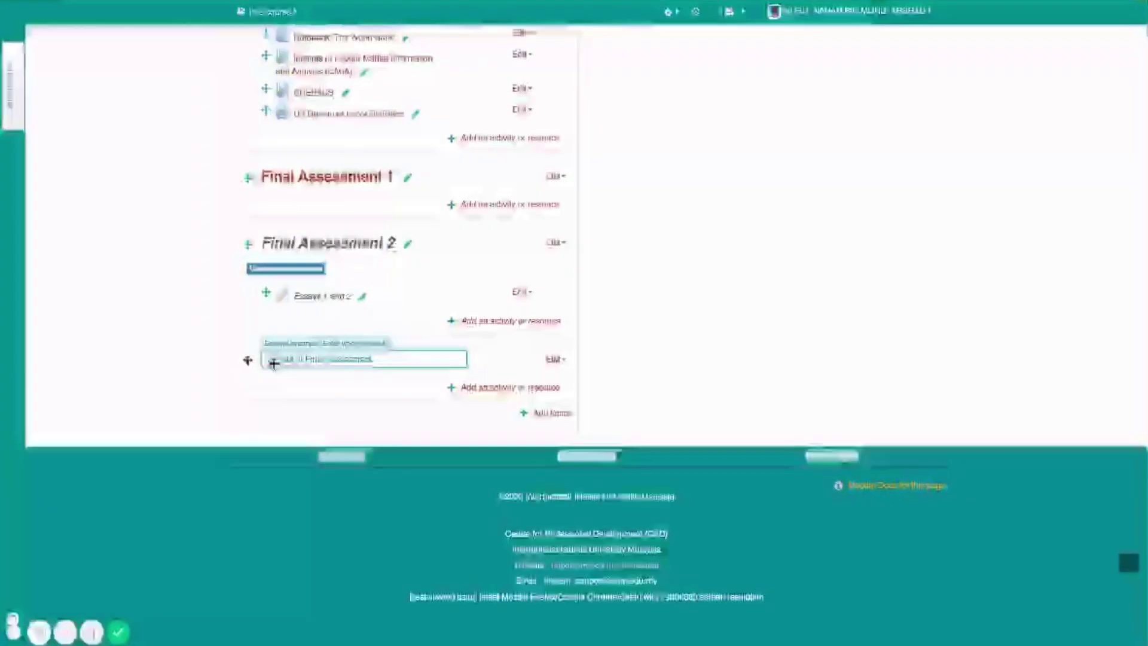
key(Return)
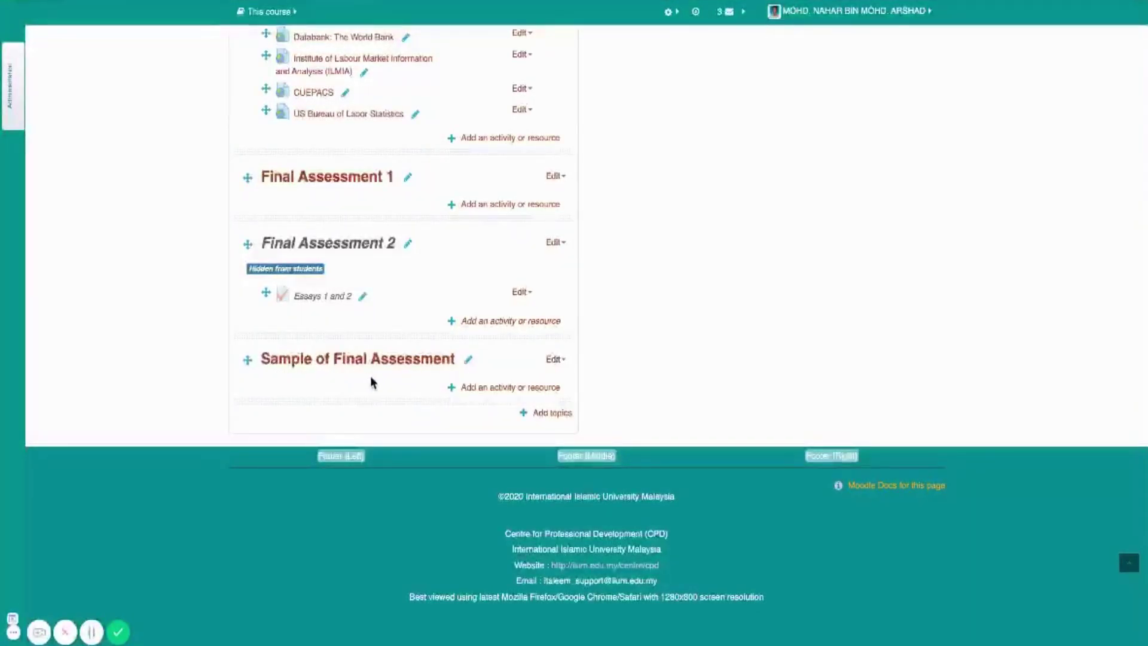
click(553, 360)
click(537, 377)
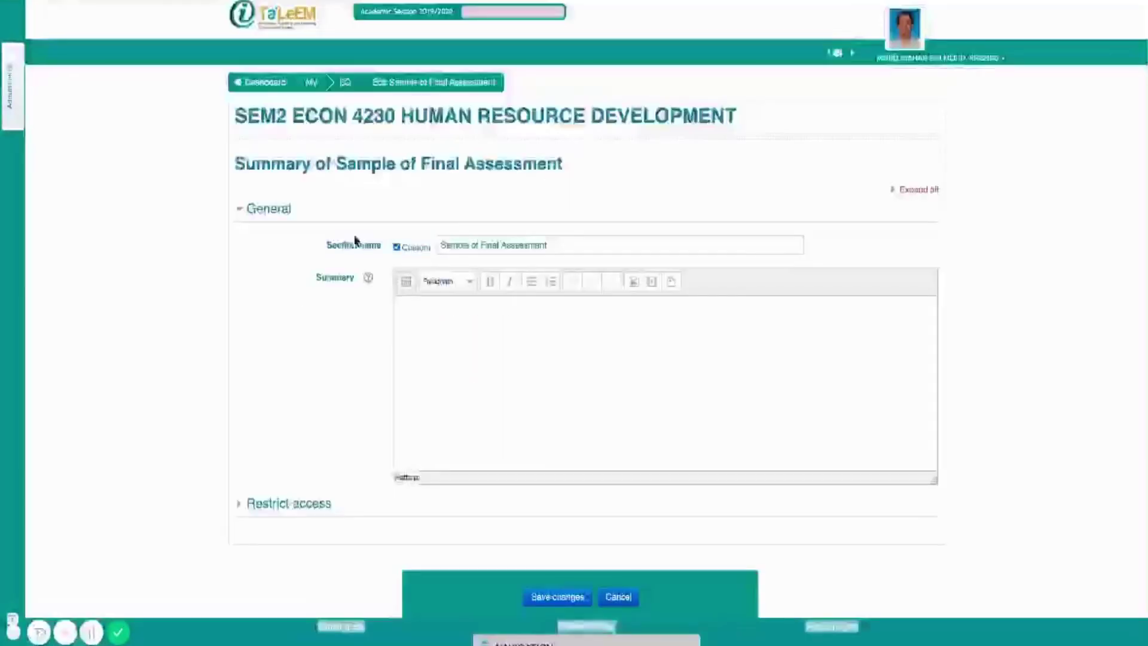
key(alt+Left)
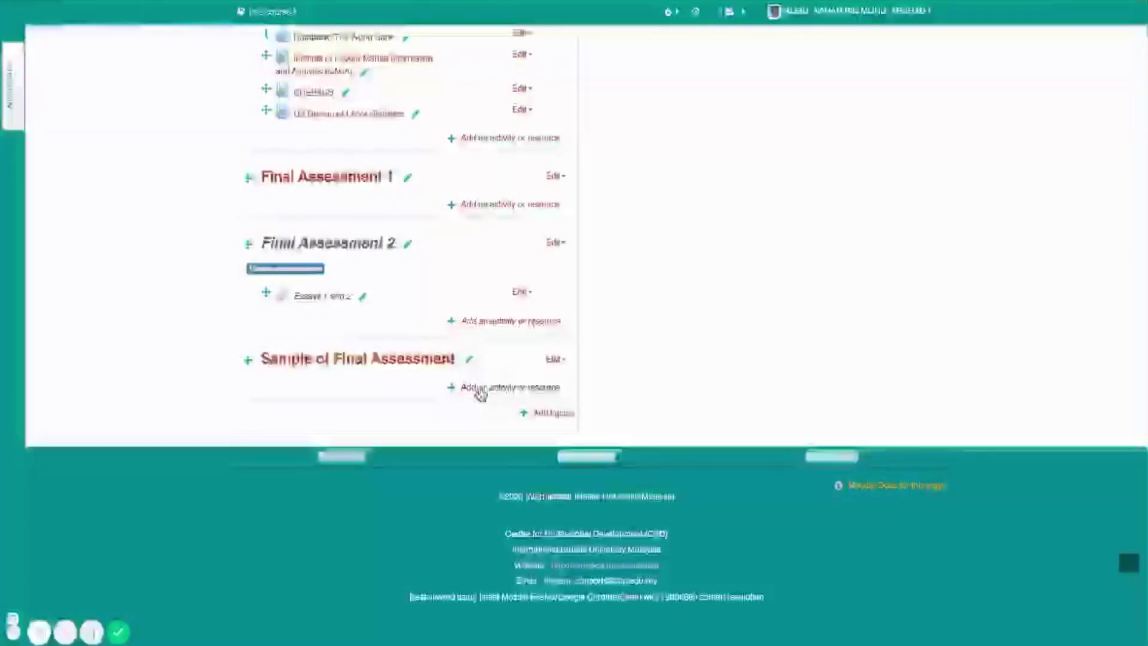
Step: Add a Quiz activity to the Sample of Final Assessment section and name it "Final Assessment 1"
click(475, 388)
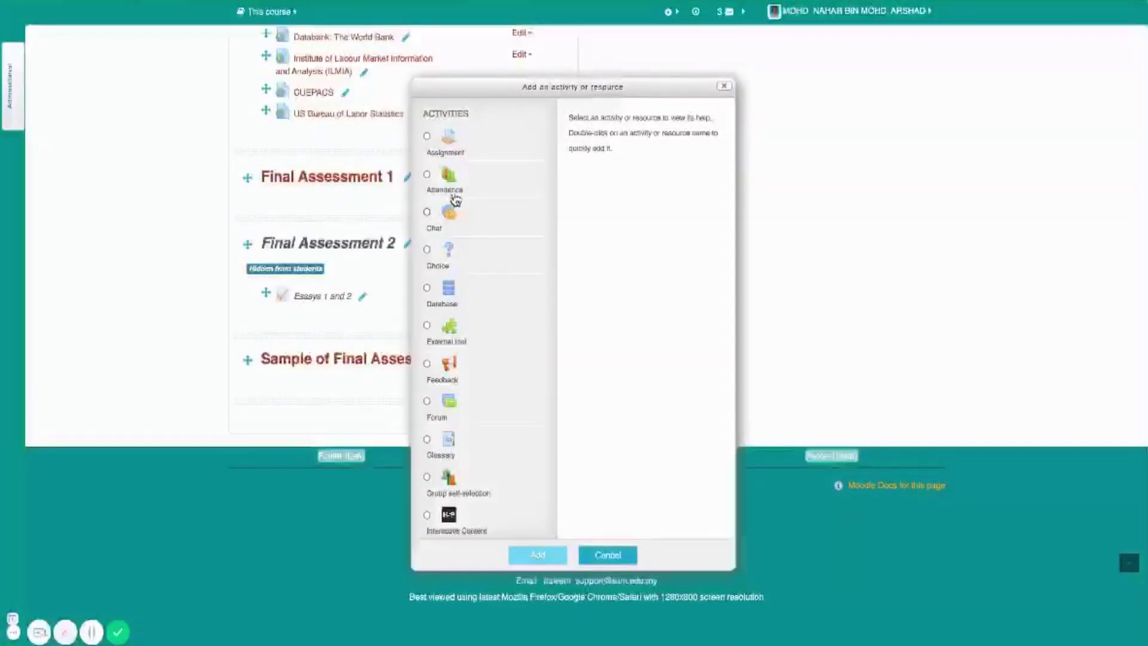
scroll(454, 353, down, 3)
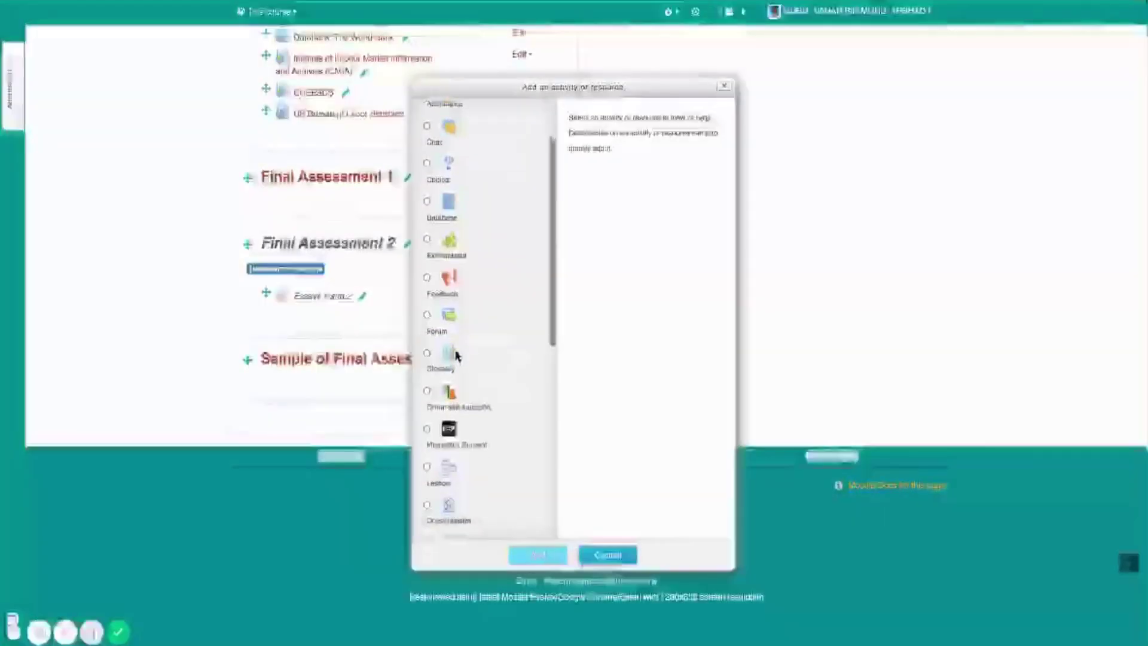
scroll(456, 350, down, 3)
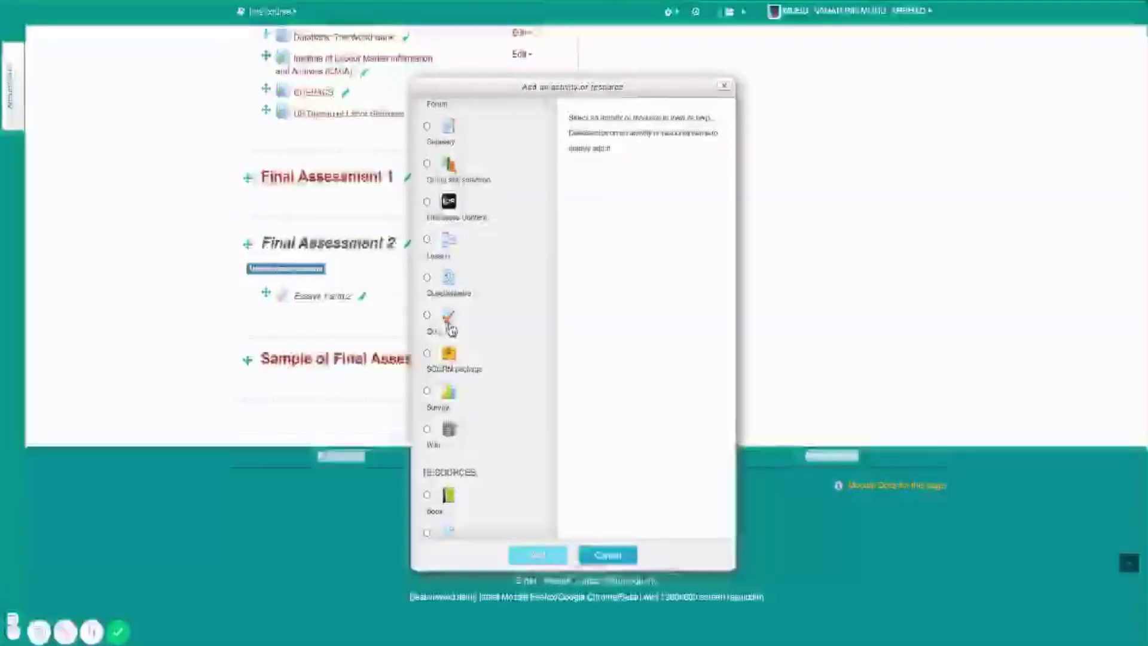
scroll(452, 327, down, 3)
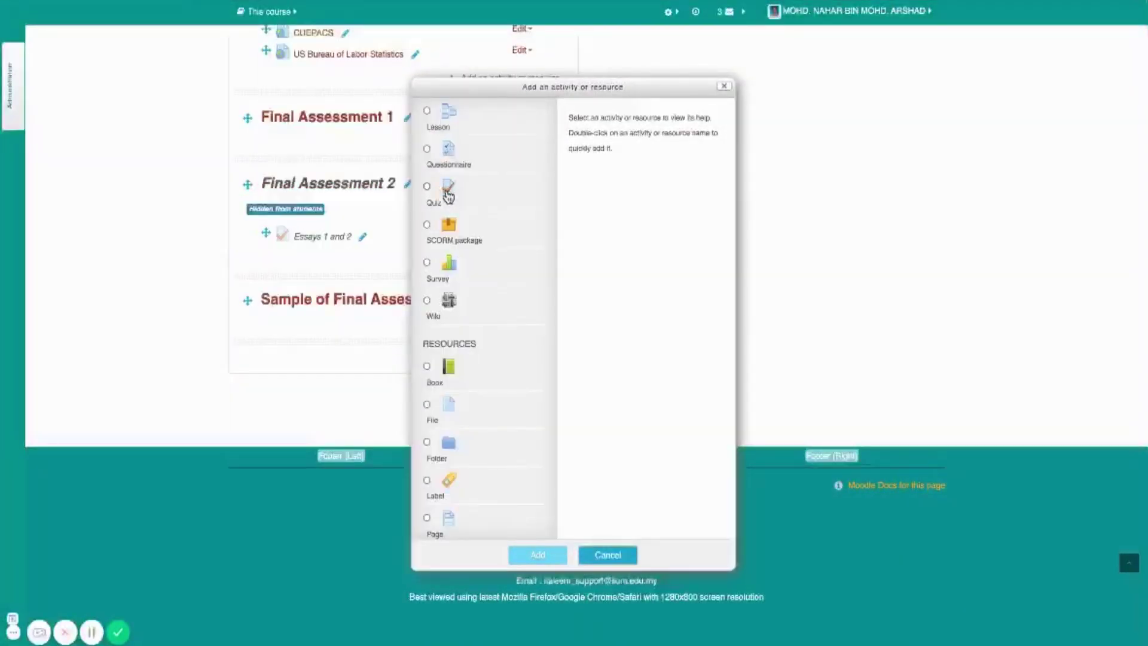
double_click(446, 190)
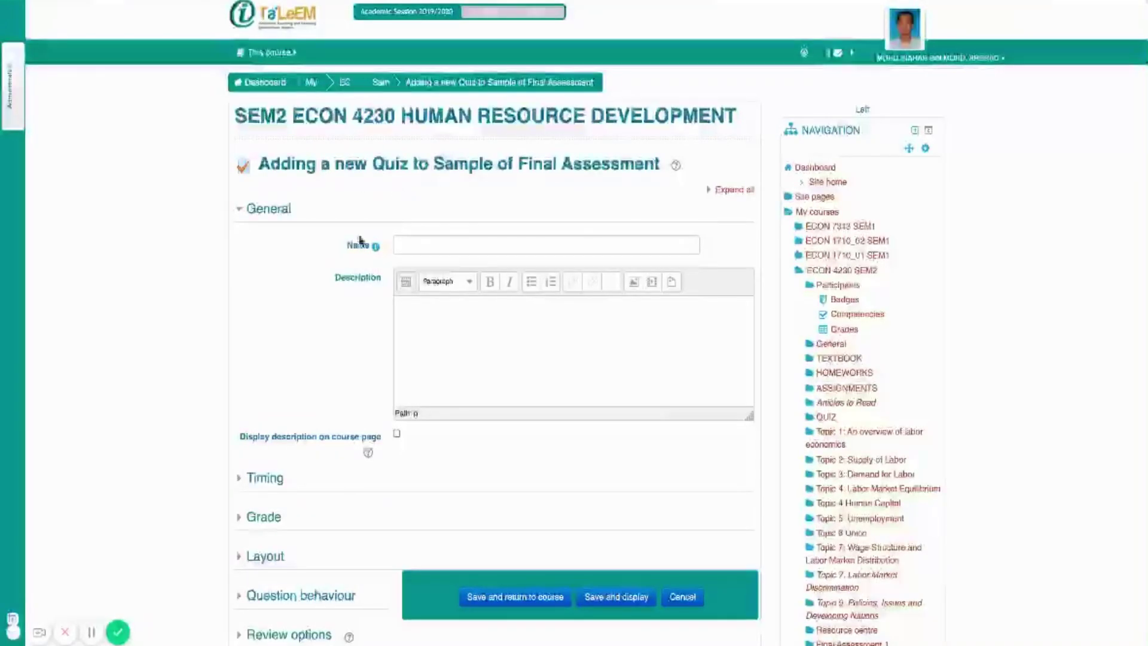
click(405, 248)
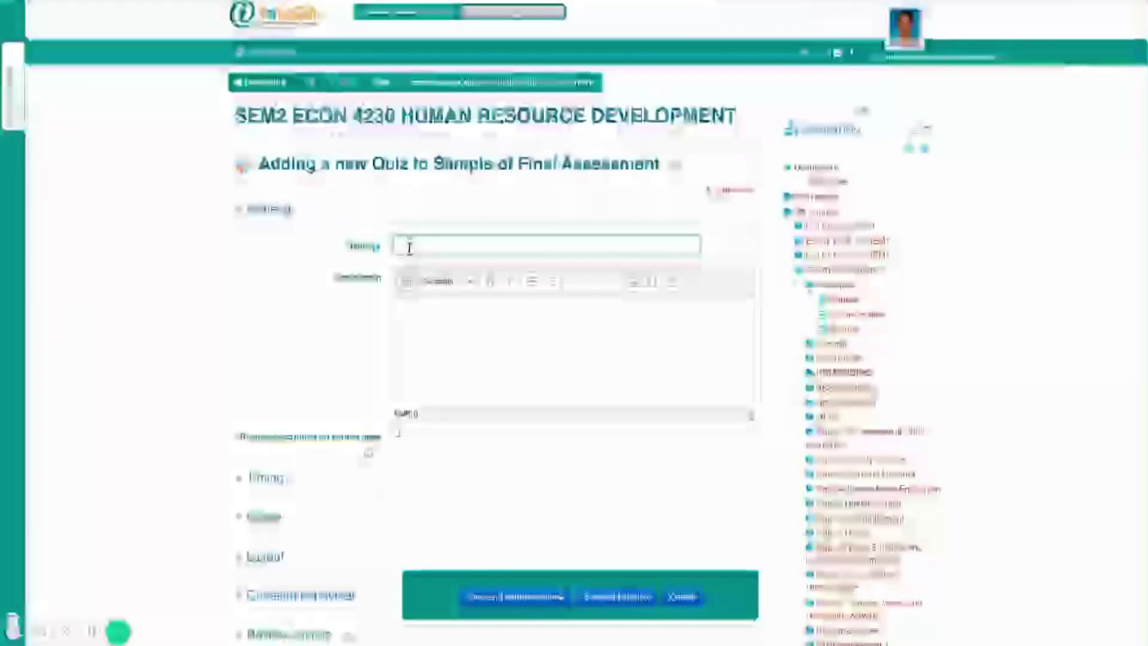
text(Final Assessment 1)
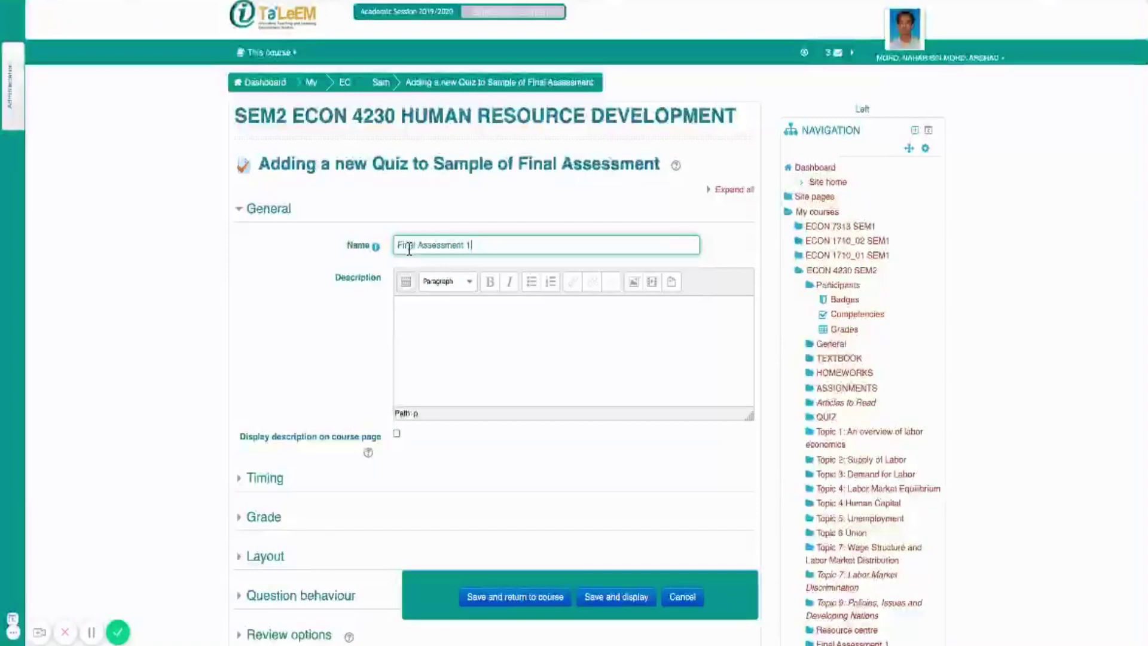
Step: Enable the quiz's opening date in the timing settings and set it to 1 July 2020, 07:00
scroll(346, 325, down, 1)
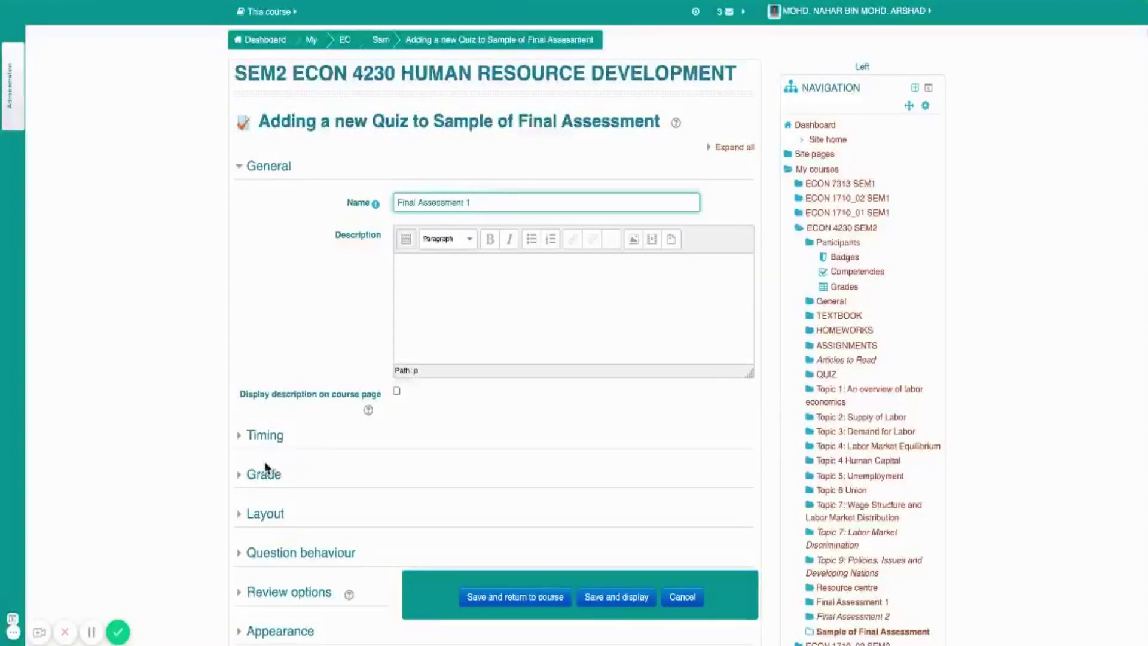
click(245, 436)
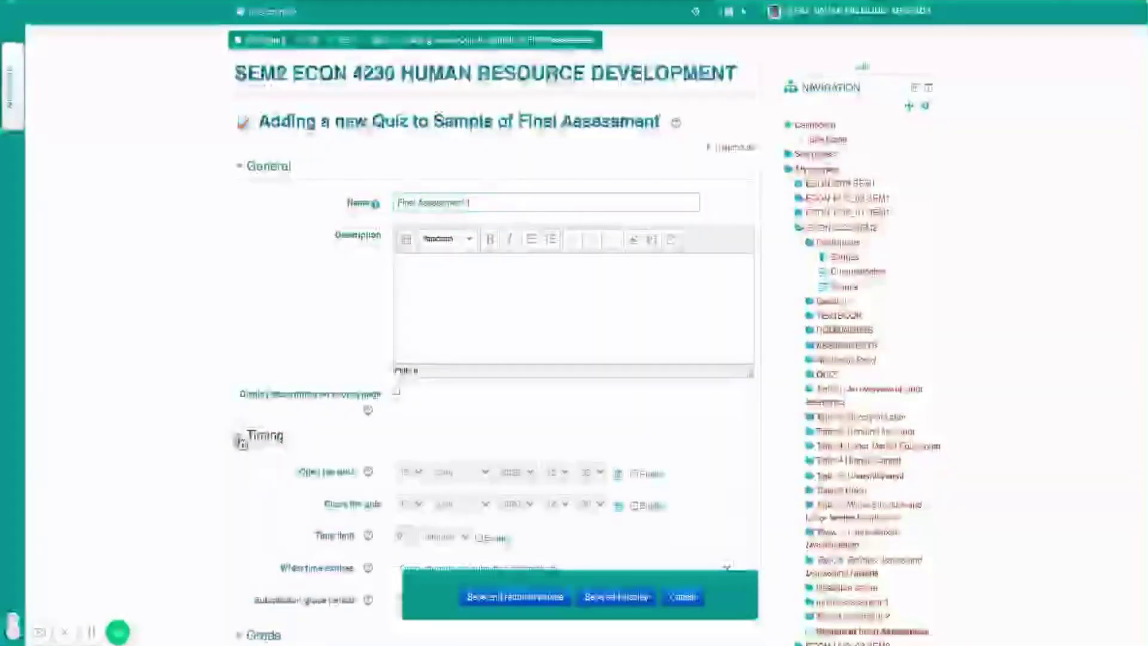
scroll(347, 472, down, 2)
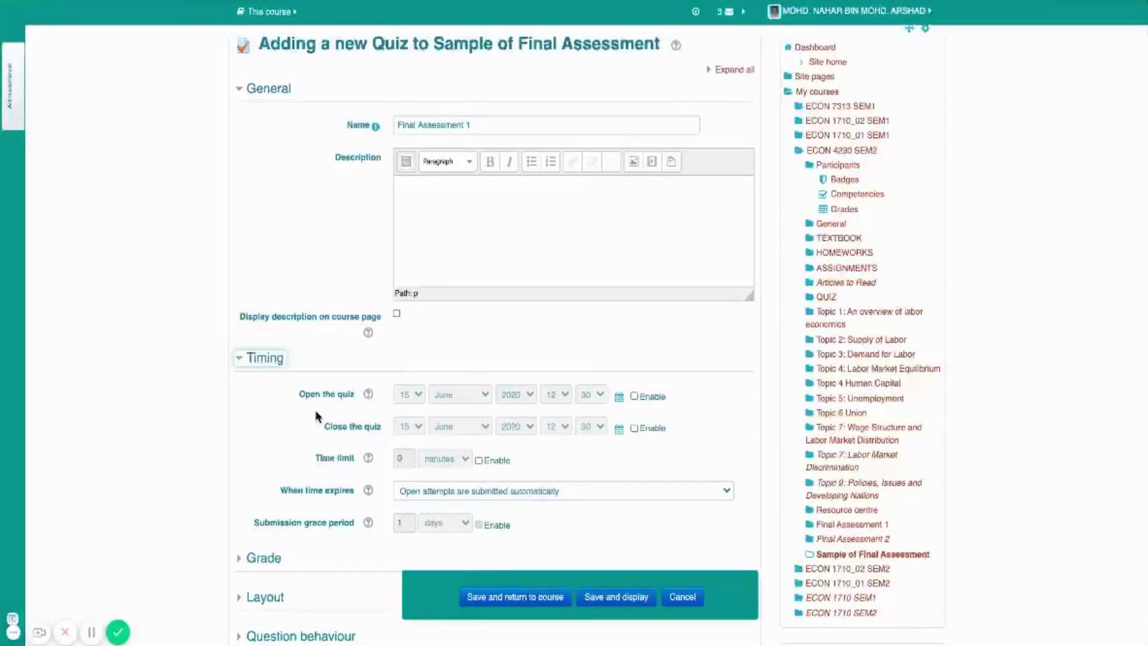
click(634, 397)
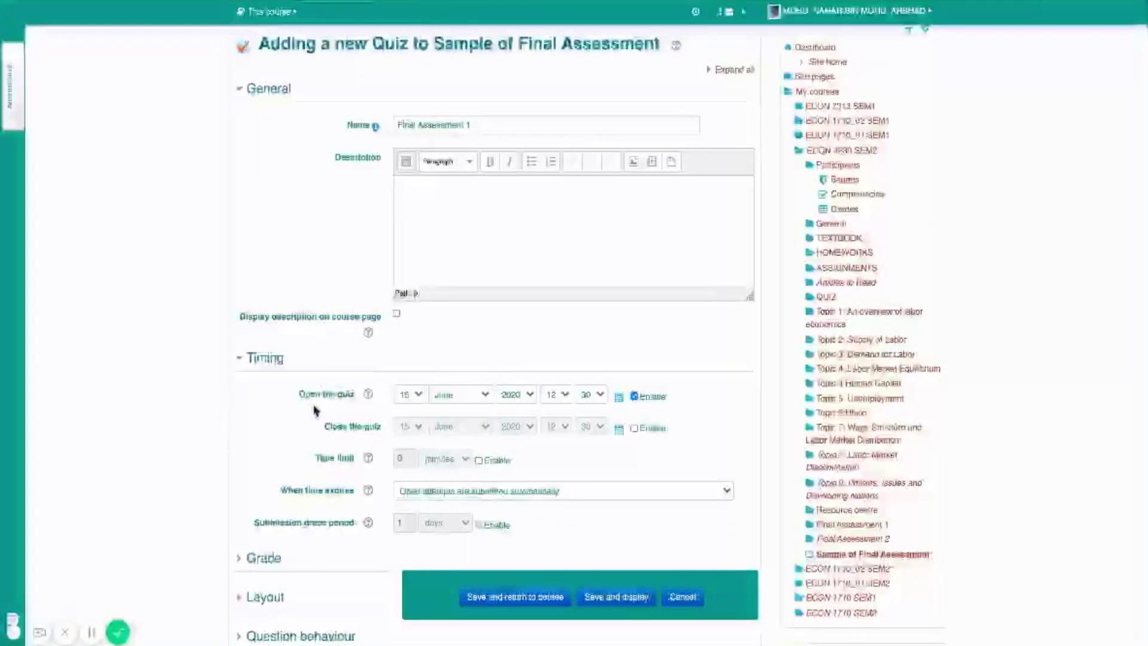
click(442, 400)
key(Down)
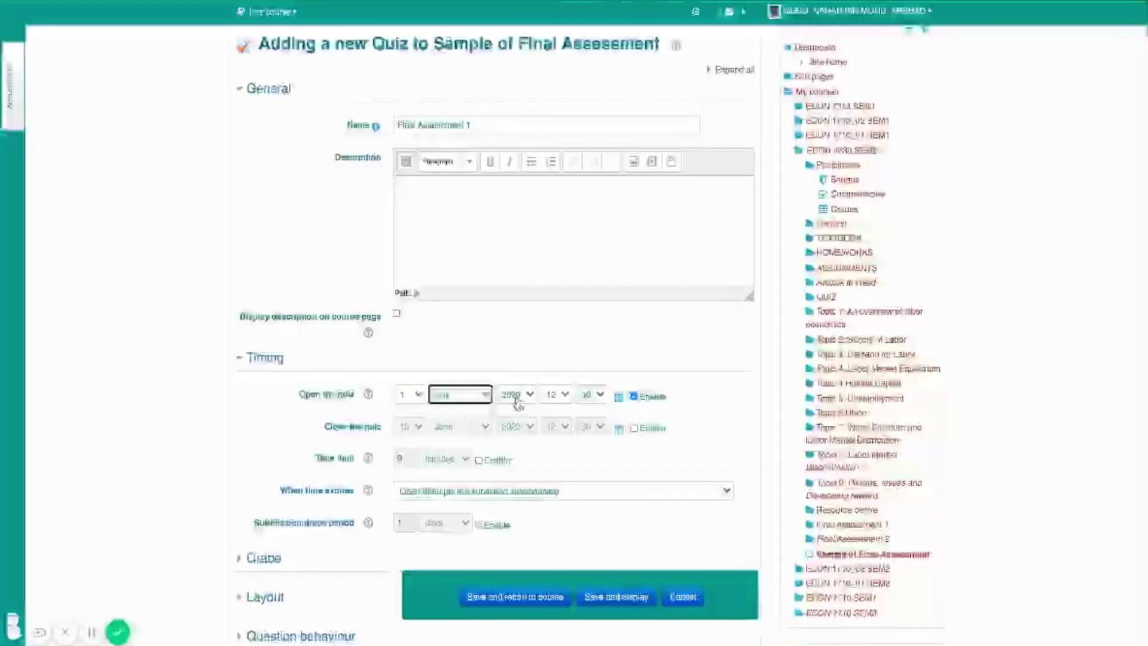
key(Tab)
key(Tab)
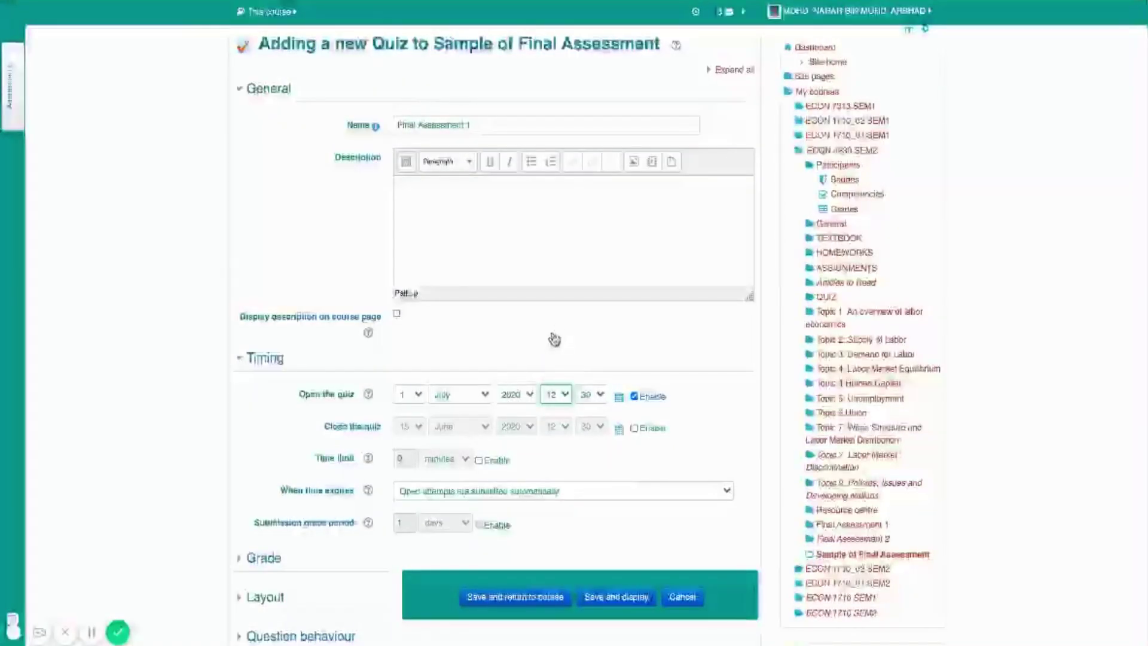
key(0)
key(7)
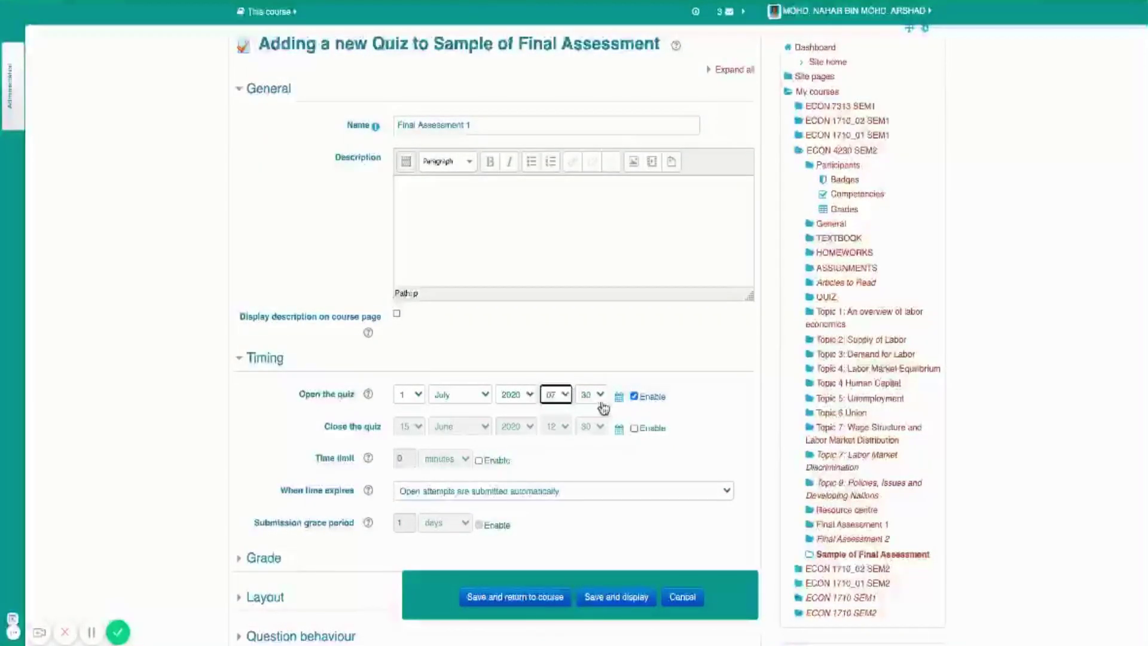
key(Tab)
key(0)
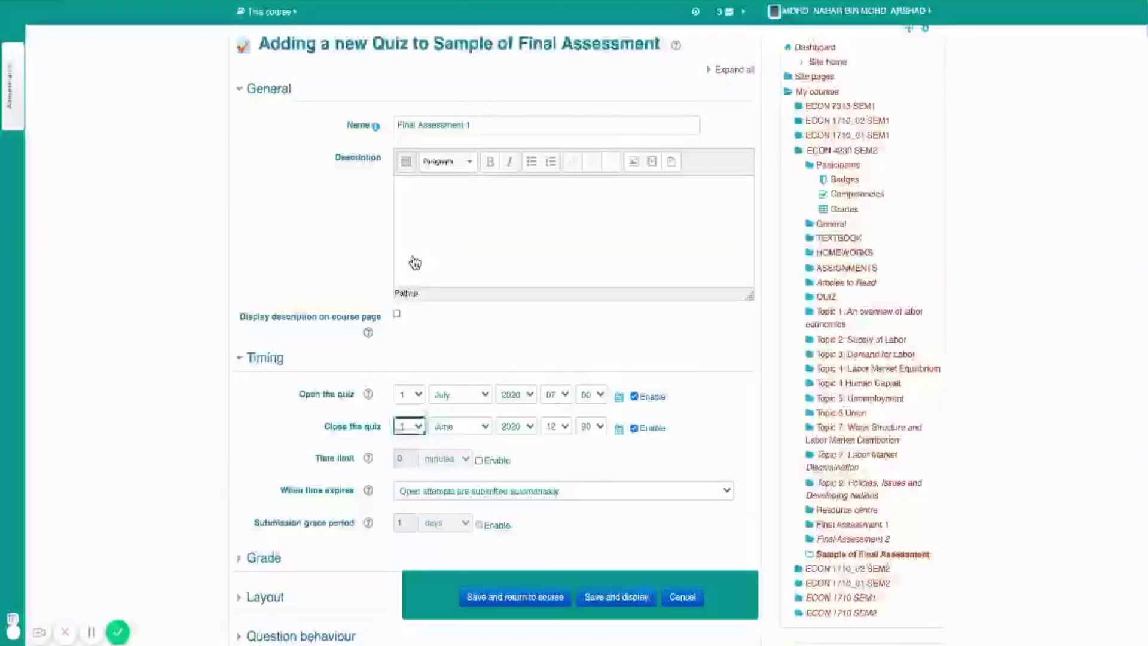
Step: Set the quiz's closing date to 2 July 2020, 07:00
key(3)
key(0)
key(Tab)
key(j)
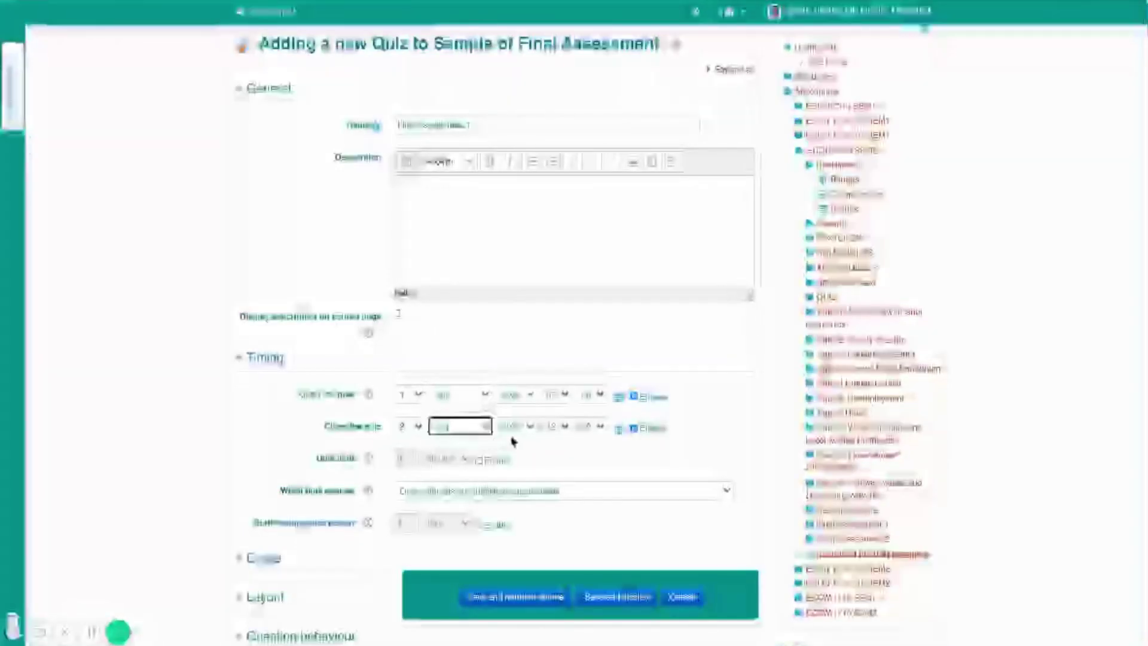
click(562, 431)
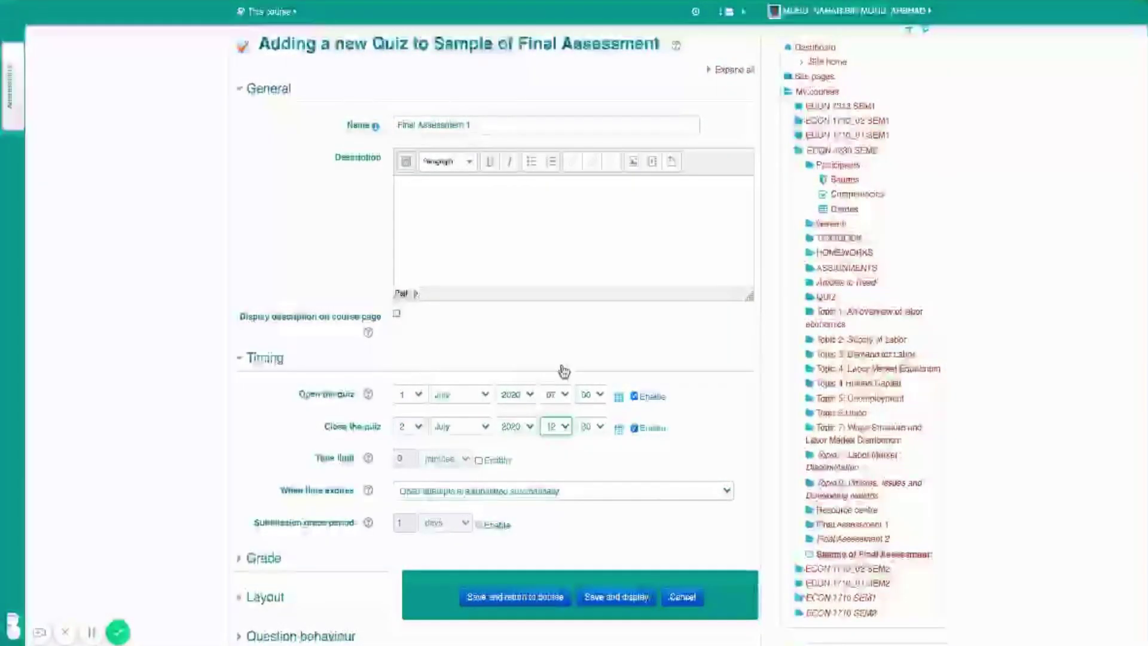
click(591, 427)
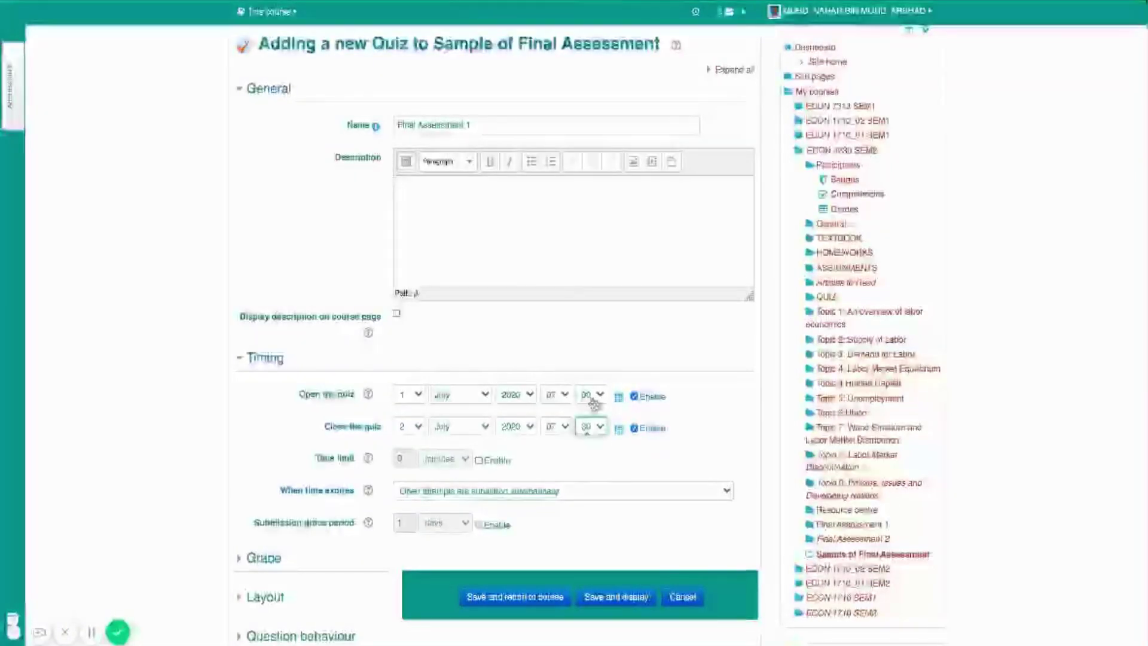
Step: Enable a time limit of 2 hours, with open attempts submitted automatically when time expires
click(478, 461)
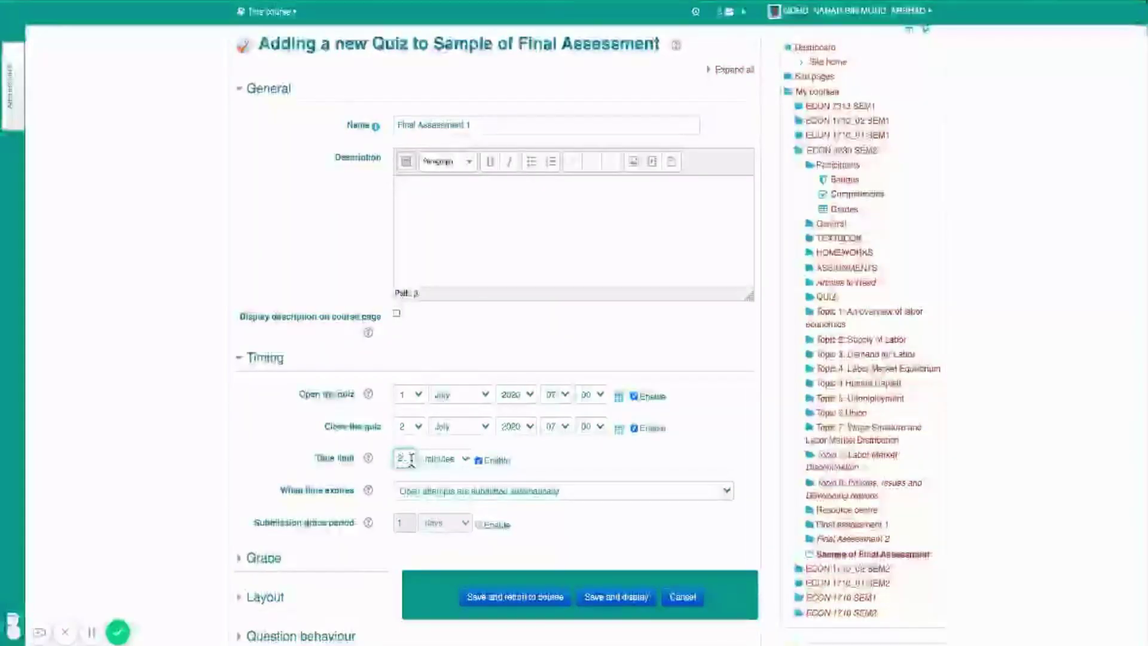
key(Tab)
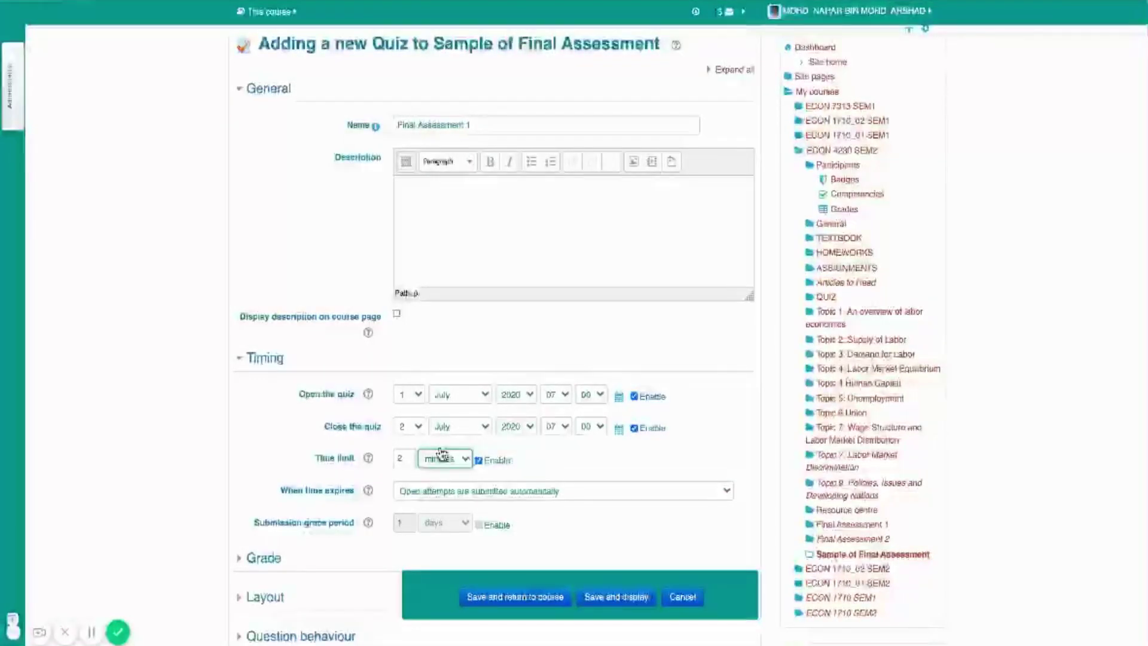
click(446, 457)
click(487, 472)
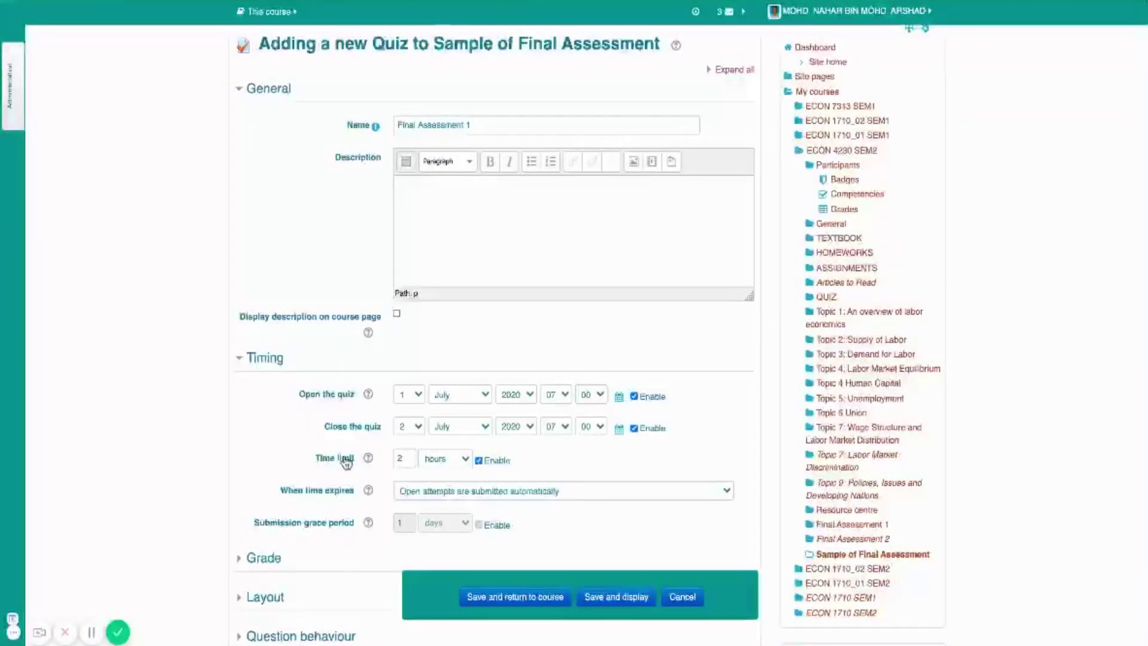
scroll(316, 466, down, 1)
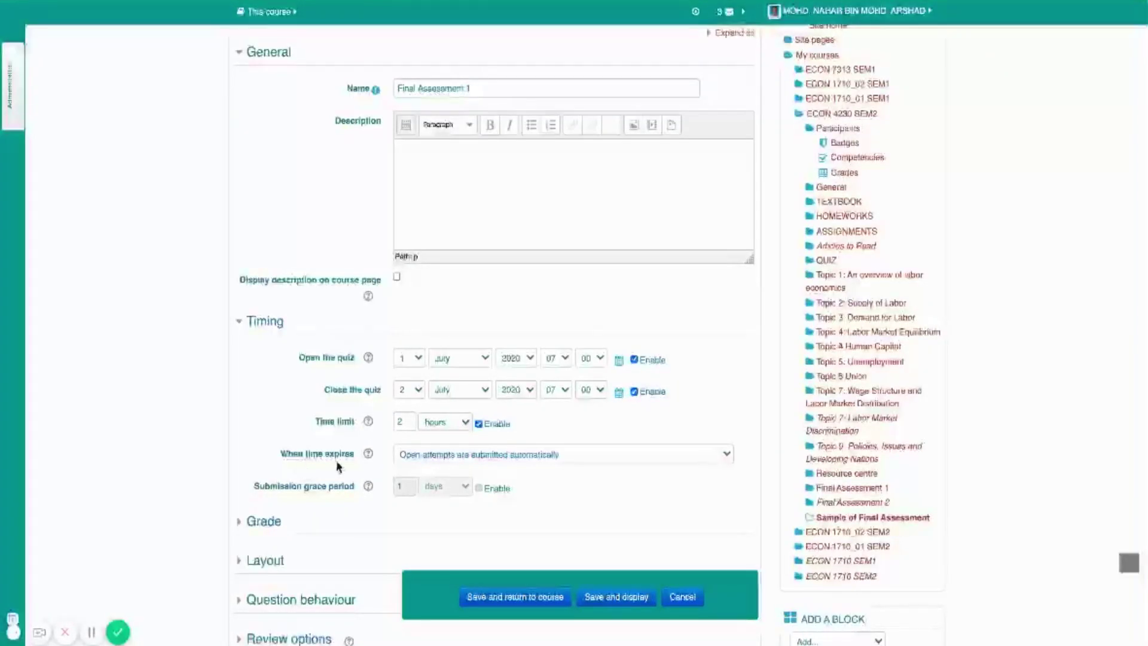
click(424, 462)
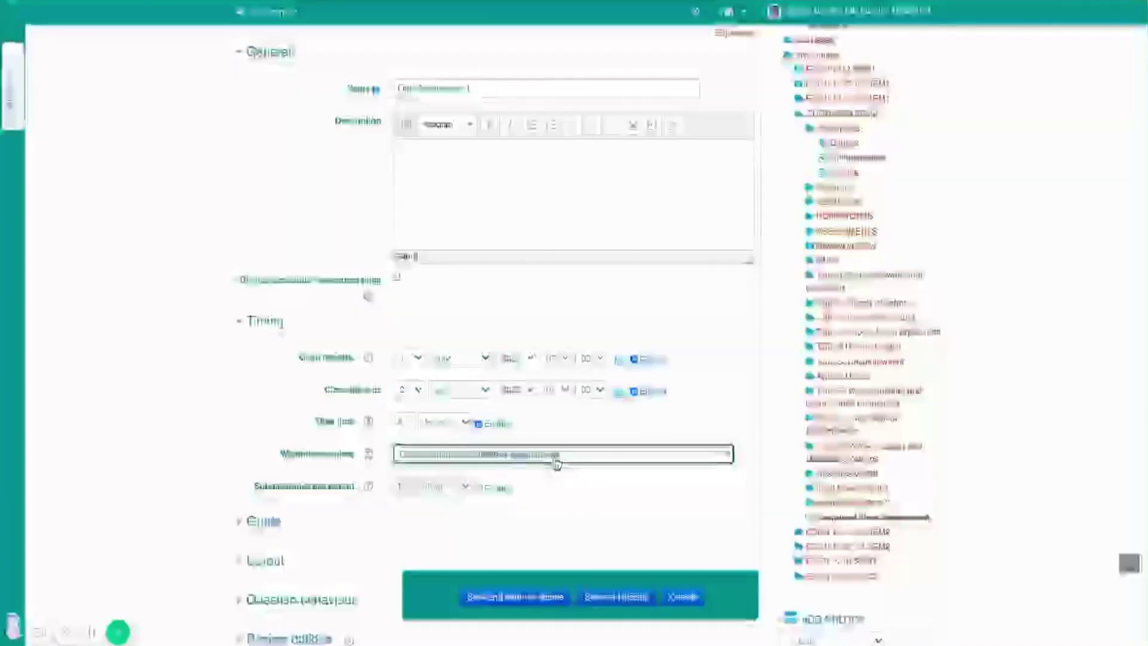
Step: Set the number of attempts allowed to 1 in the quiz's grade settings
scroll(357, 495, down, 1)
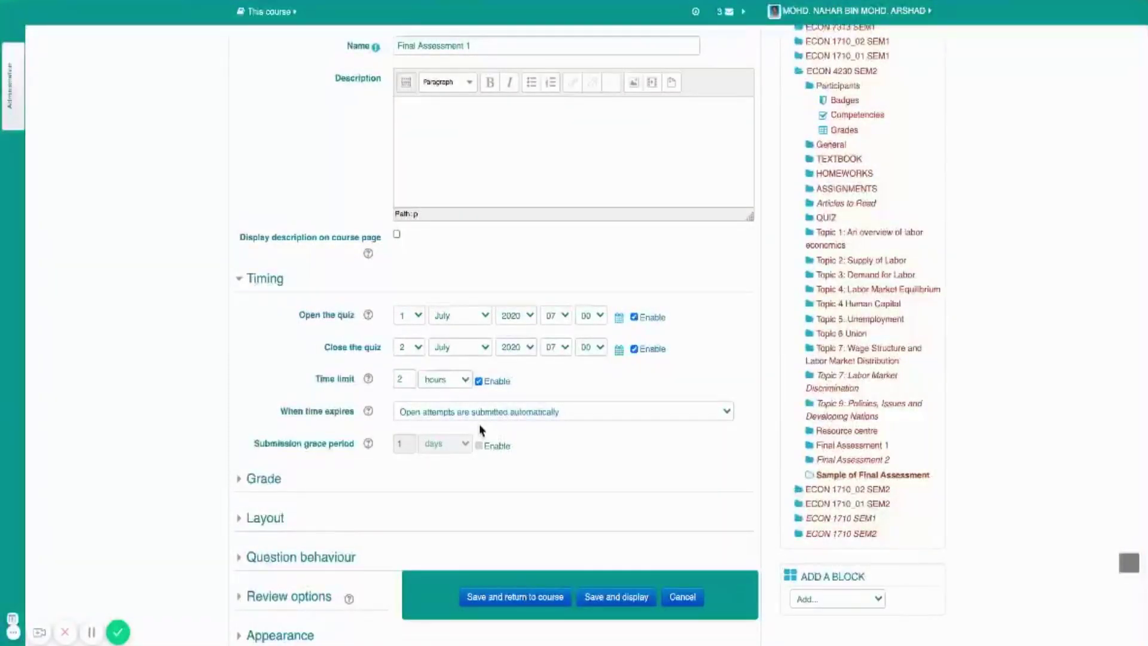
scroll(480, 429, down, 2)
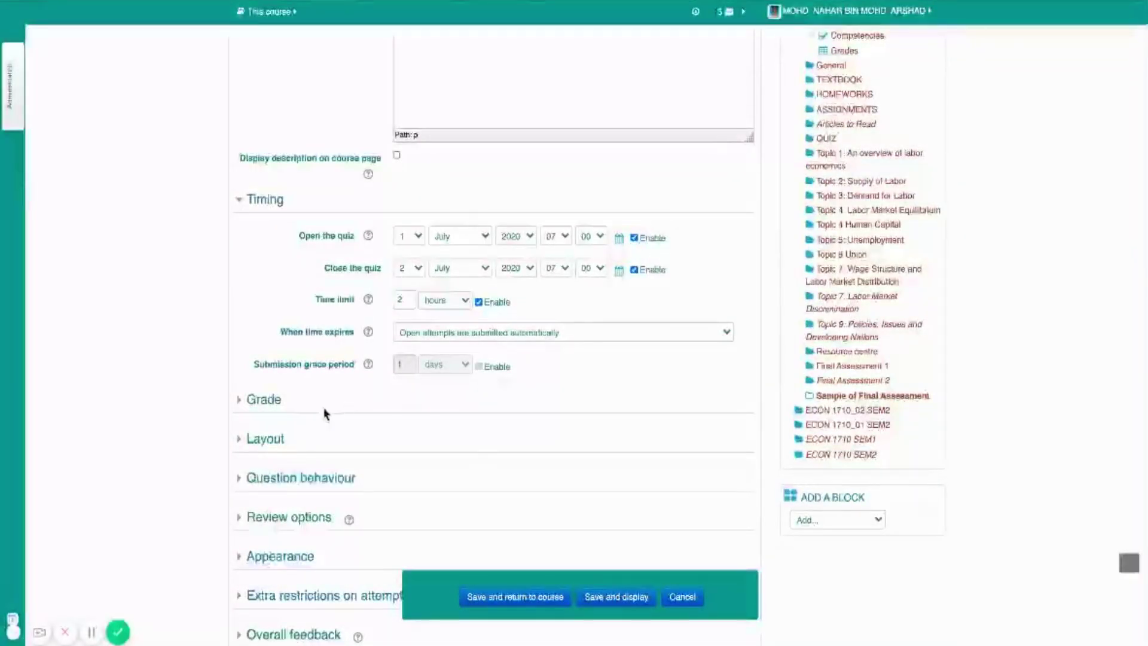
scroll(324, 414, down, 1)
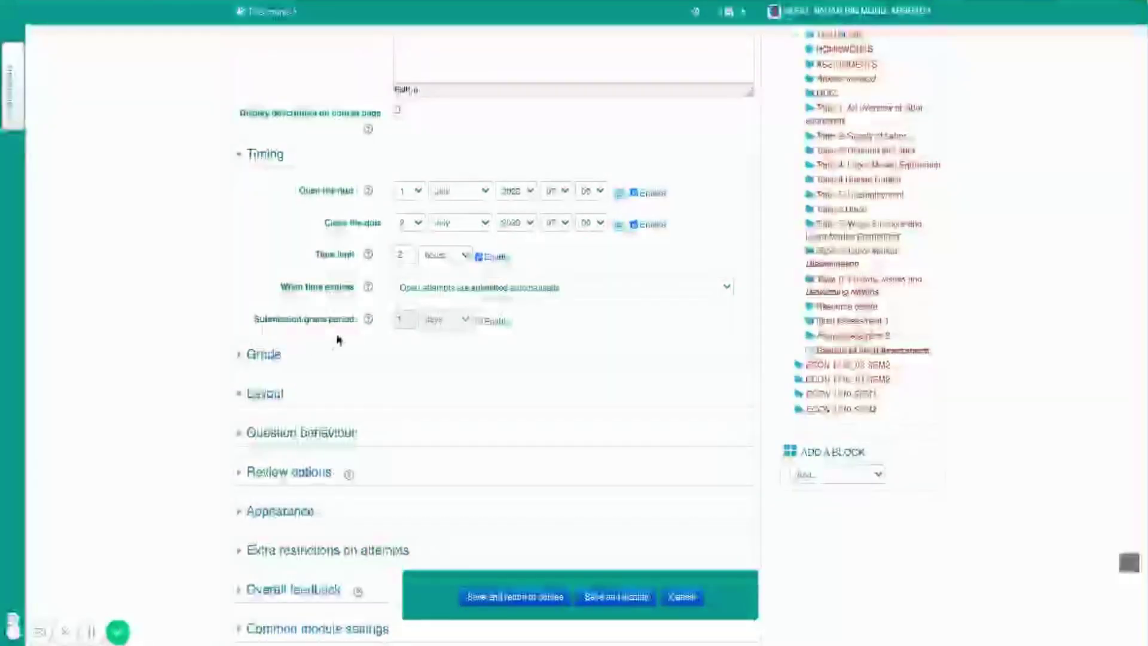
click(242, 358)
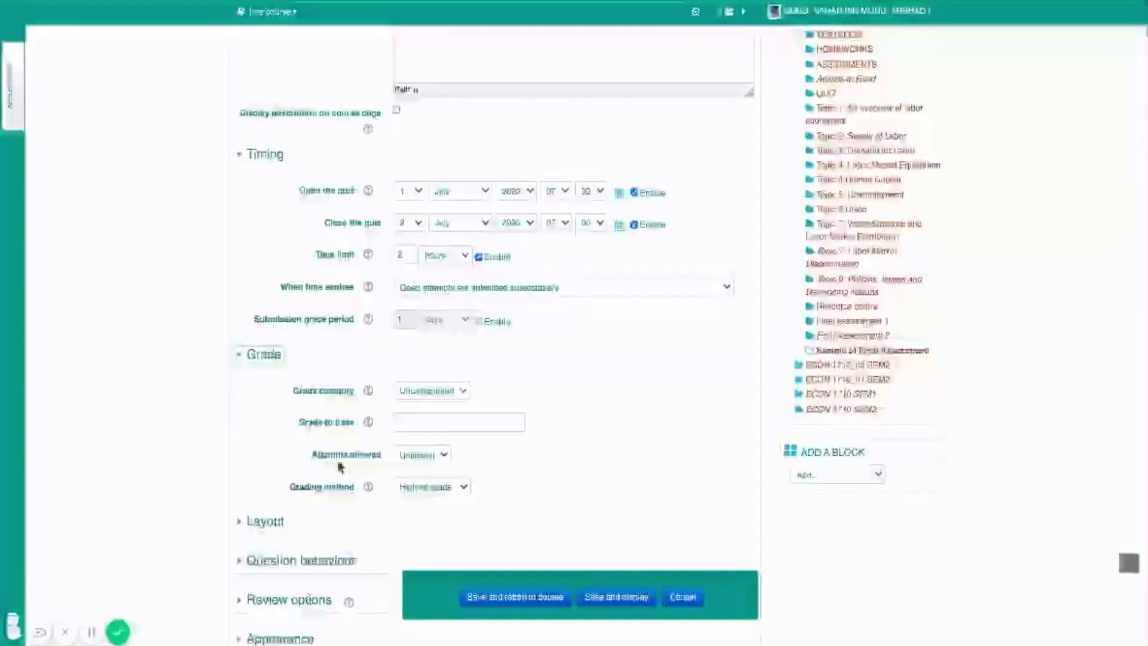
click(421, 455)
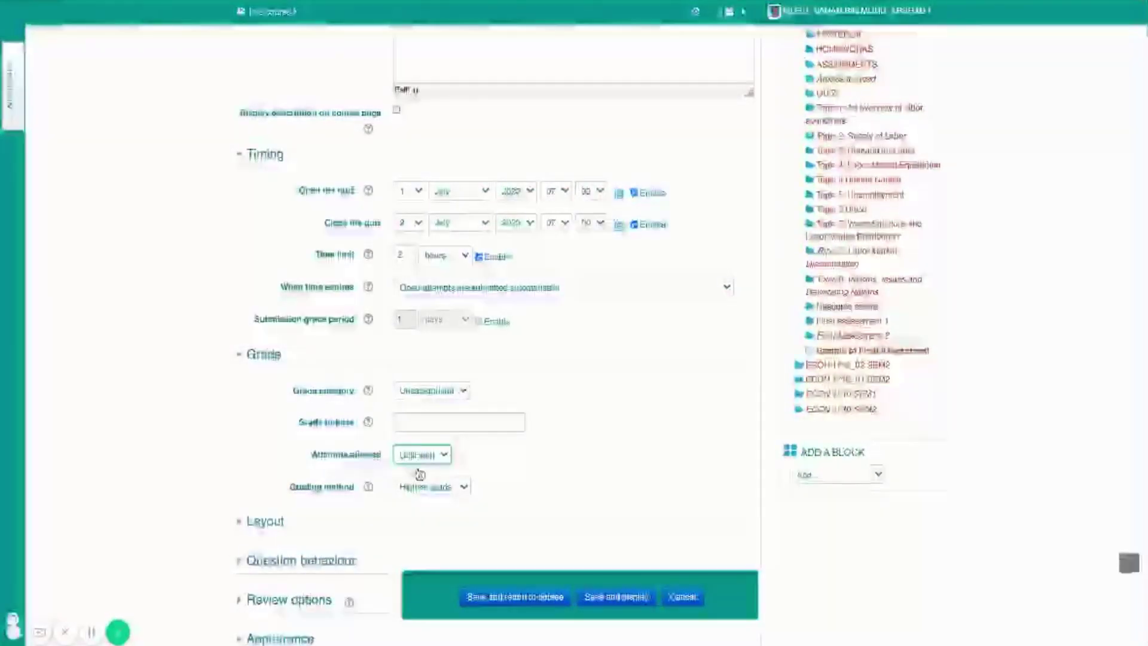
click(417, 477)
scroll(419, 454, down, 2)
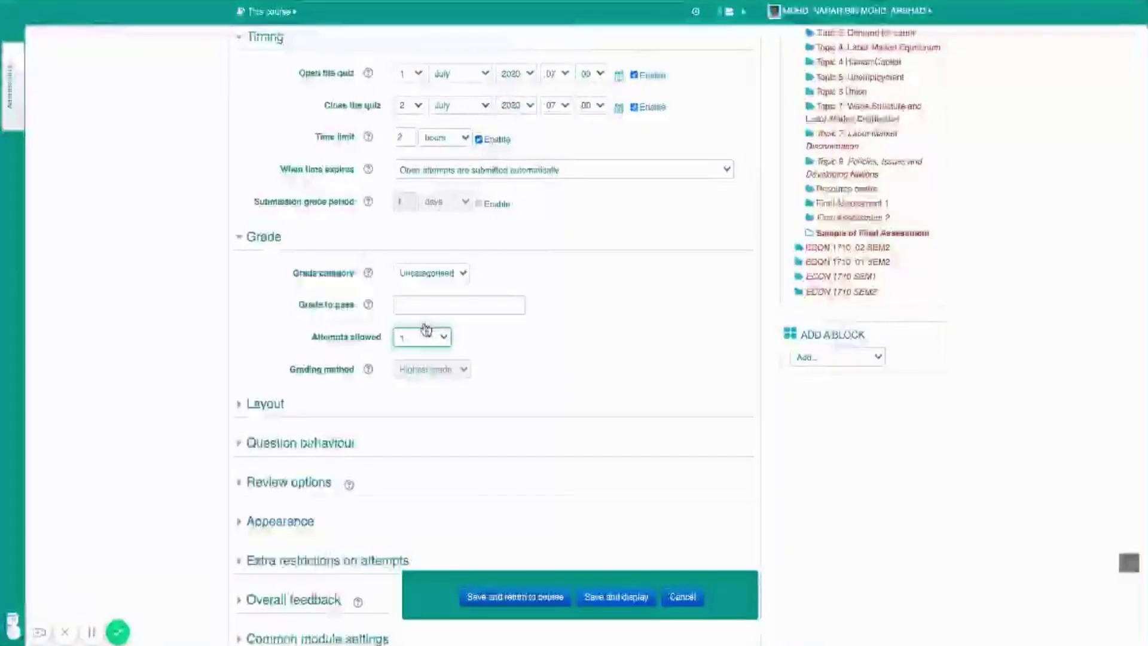
click(422, 337)
click(362, 350)
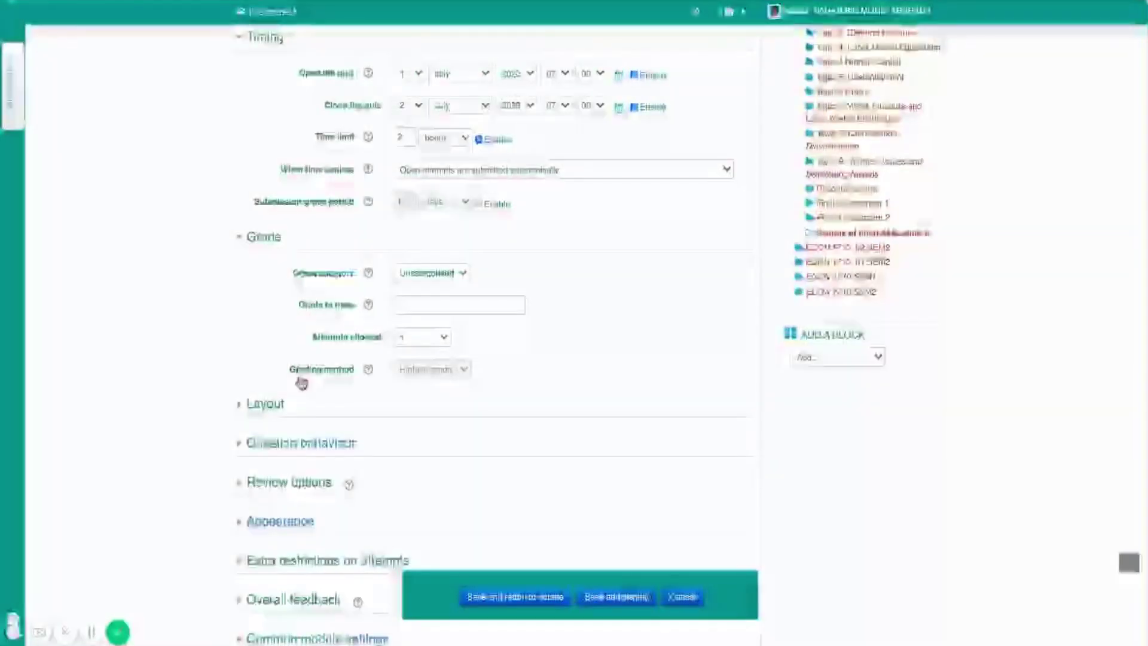
Step: Examine the quiz's layout, review options and question behaviour settings
scroll(298, 377, down, 1)
click(236, 328)
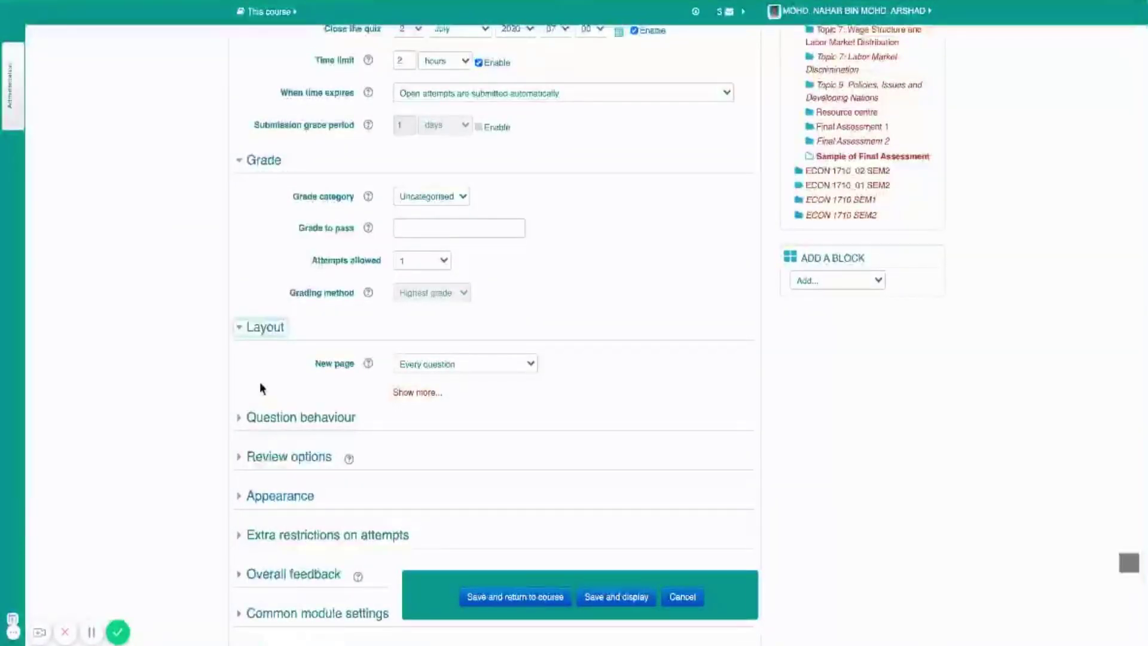
click(238, 328)
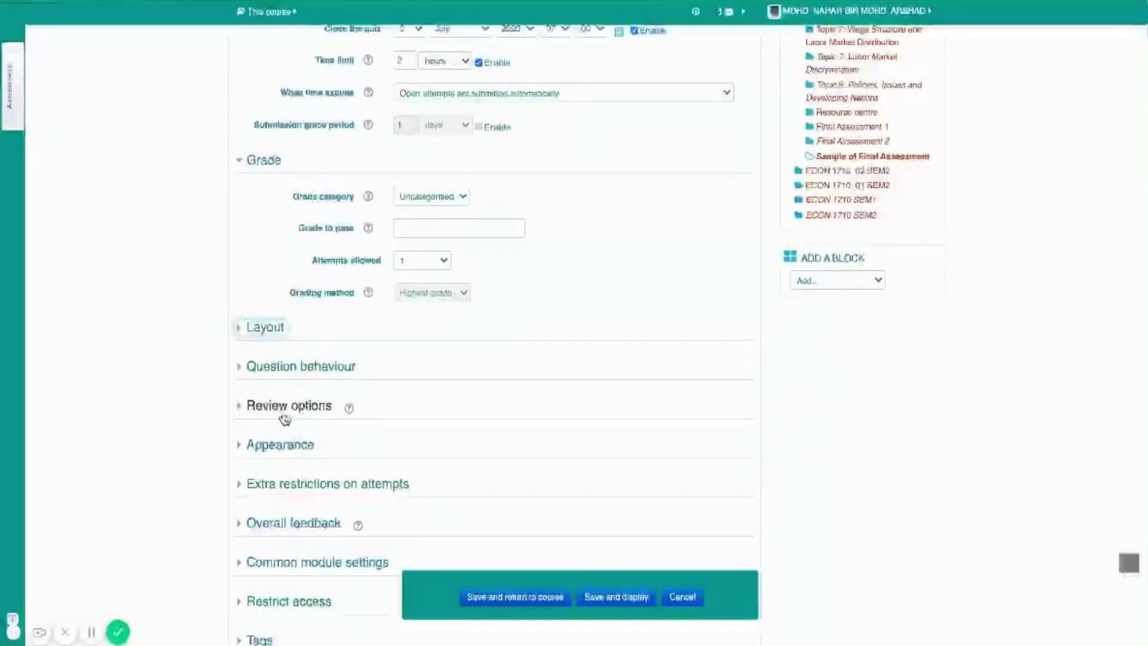
click(248, 408)
scroll(257, 389, down, 2)
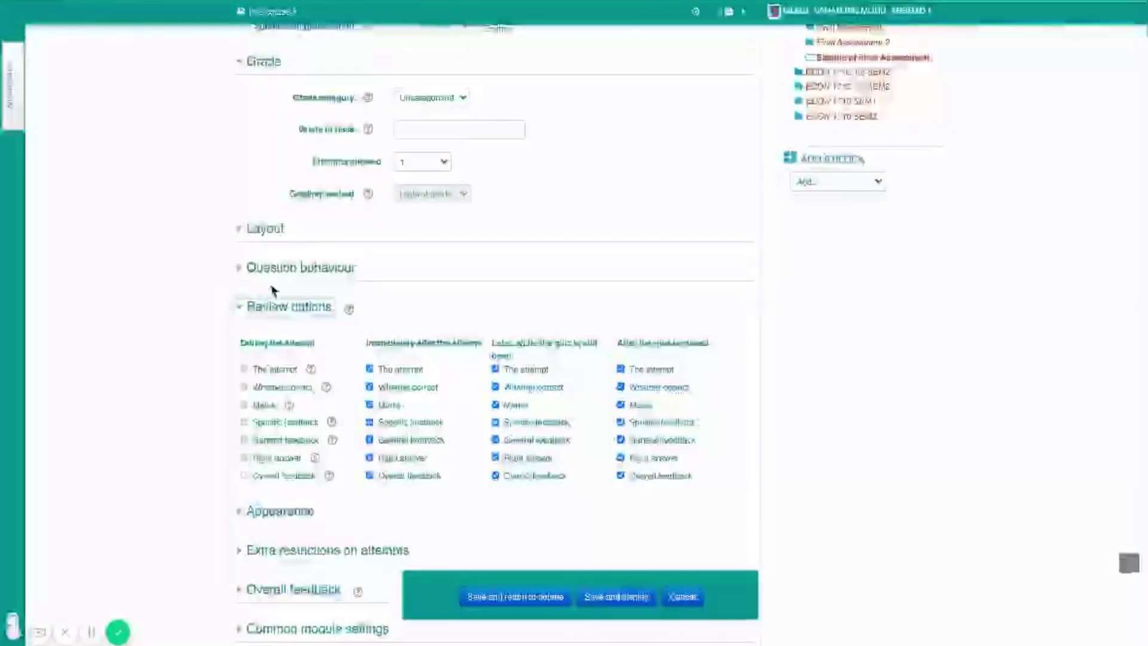
click(263, 269)
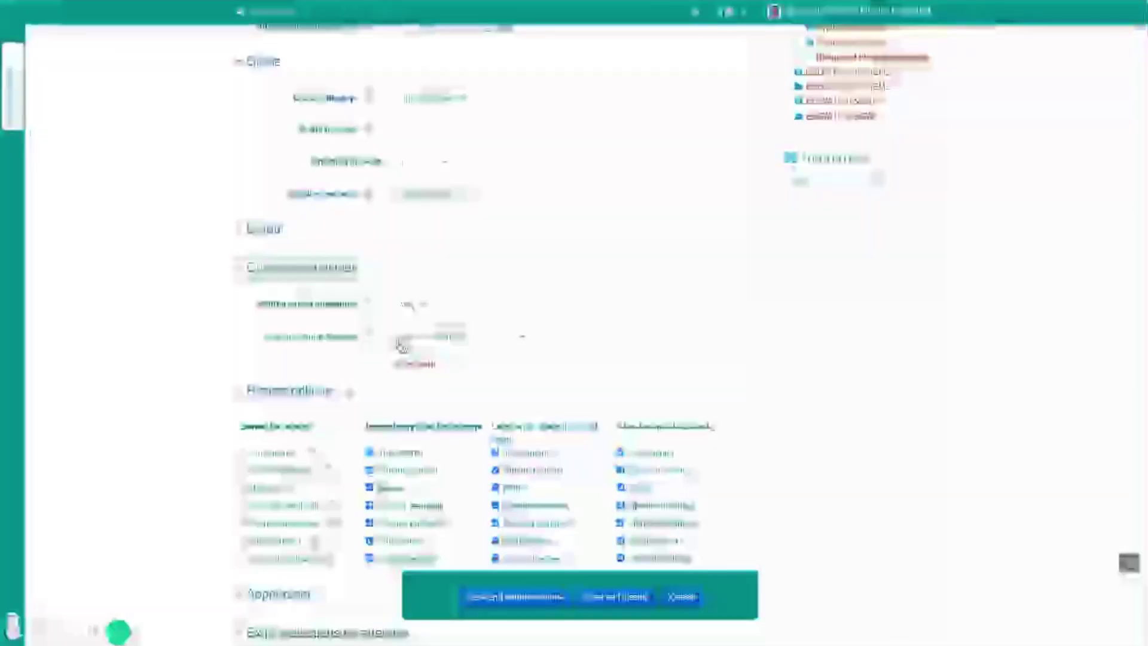
scroll(257, 386, down, 2)
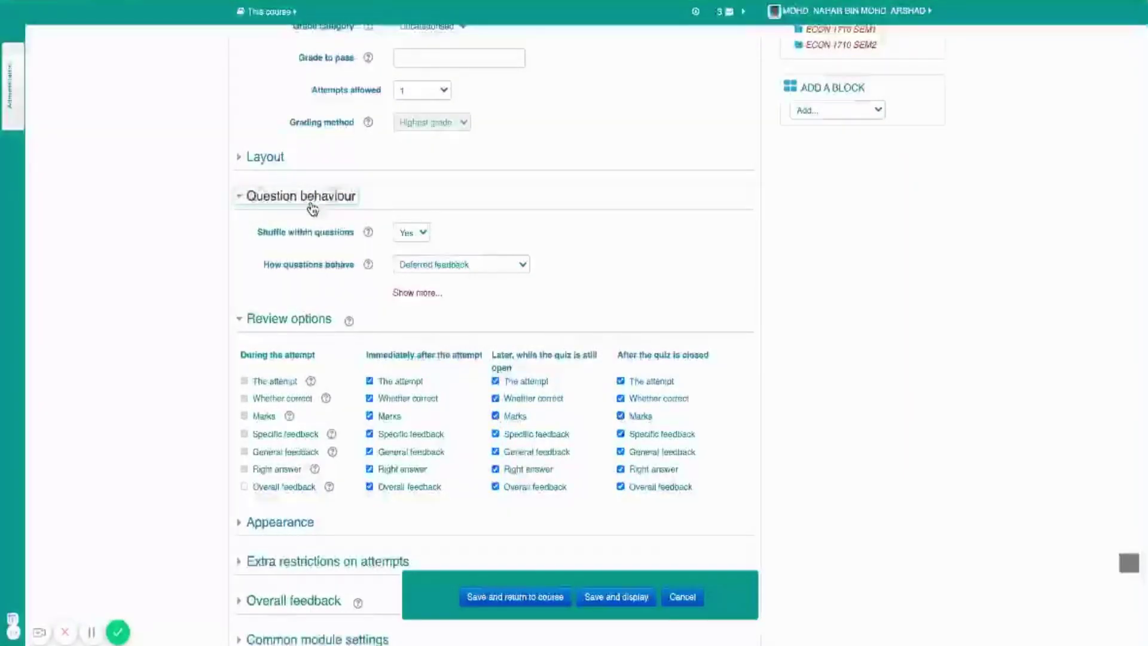
Step: Set the question behaviour to Adaptive mode (no penalties) and clear the five available During the attempt review options, from Whether correct to Right answer
click(425, 272)
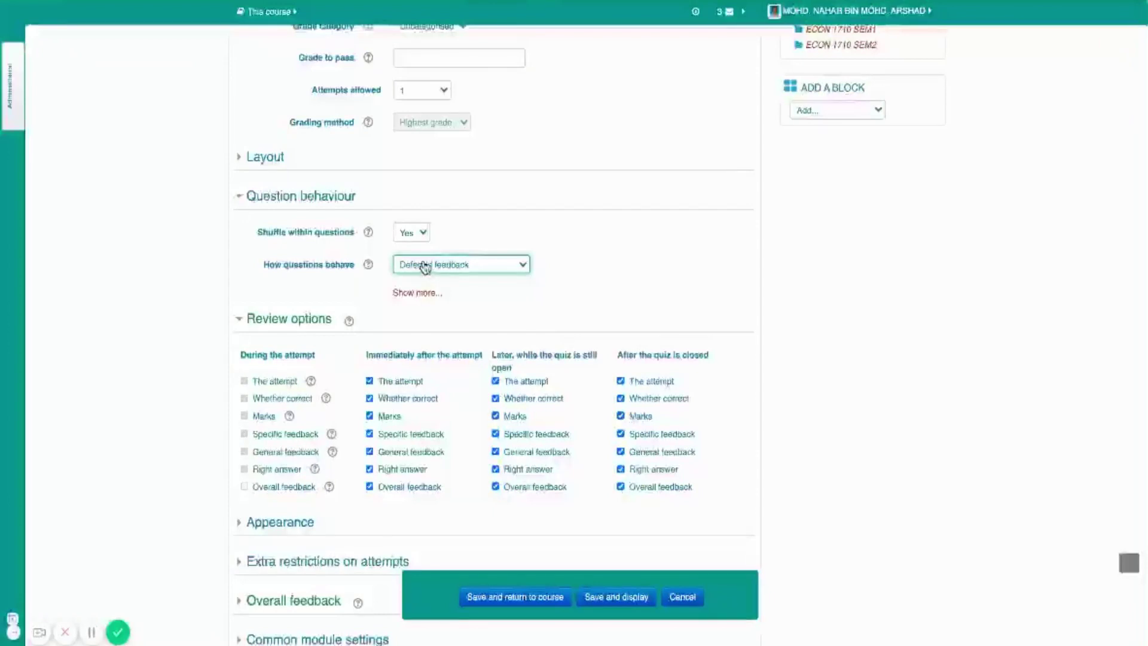
click(466, 254)
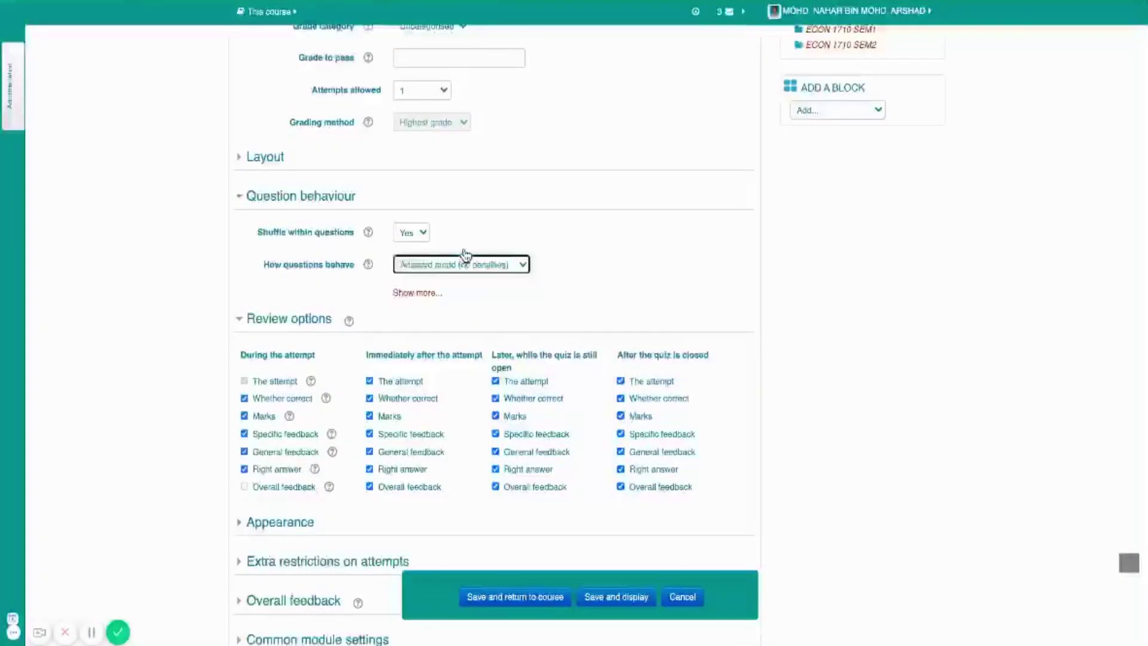
click(244, 398)
click(243, 416)
click(244, 433)
click(244, 451)
click(244, 468)
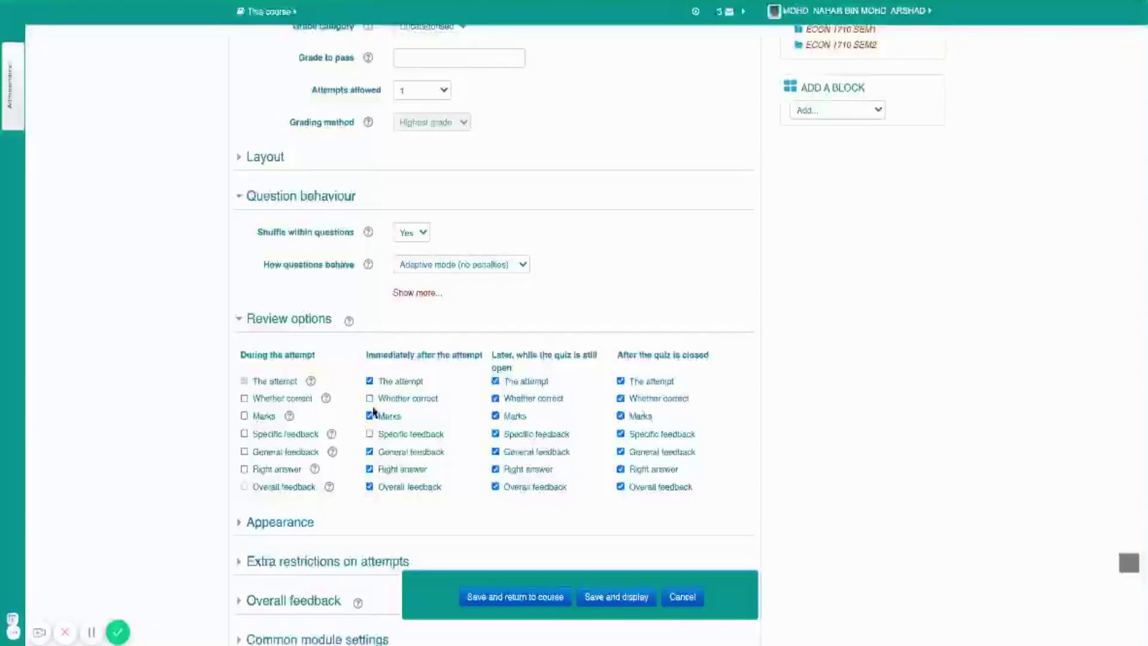
Step: Leave only The attempt selected in the review options for Immediately after the attempt and Later, while the quiz is still open
click(371, 413)
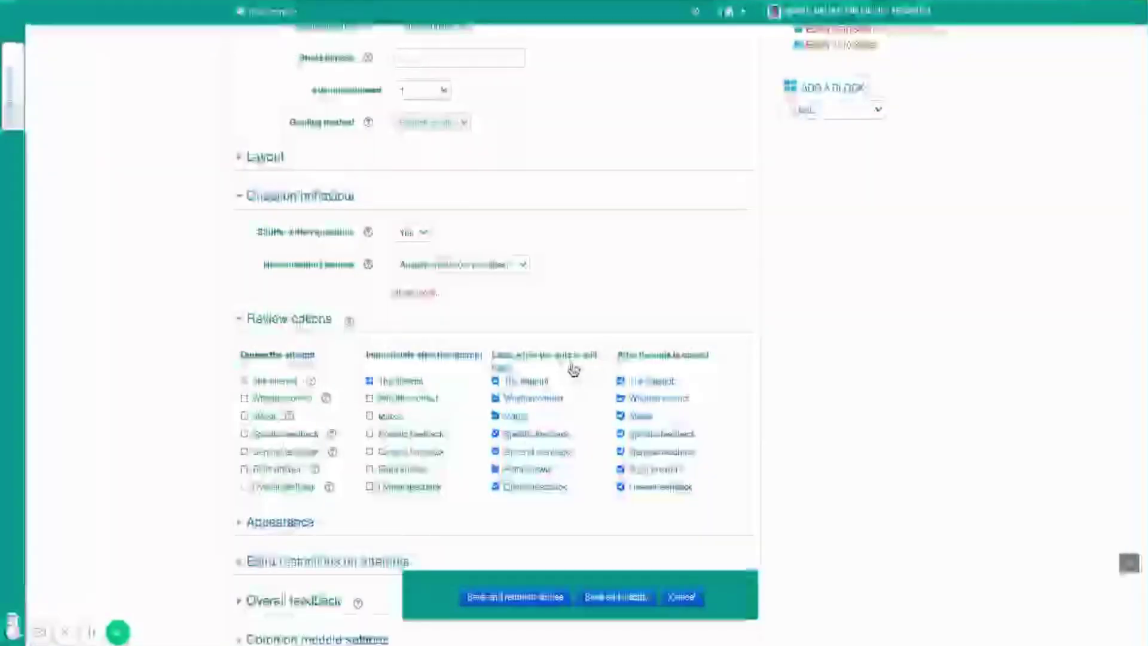
click(506, 396)
click(495, 415)
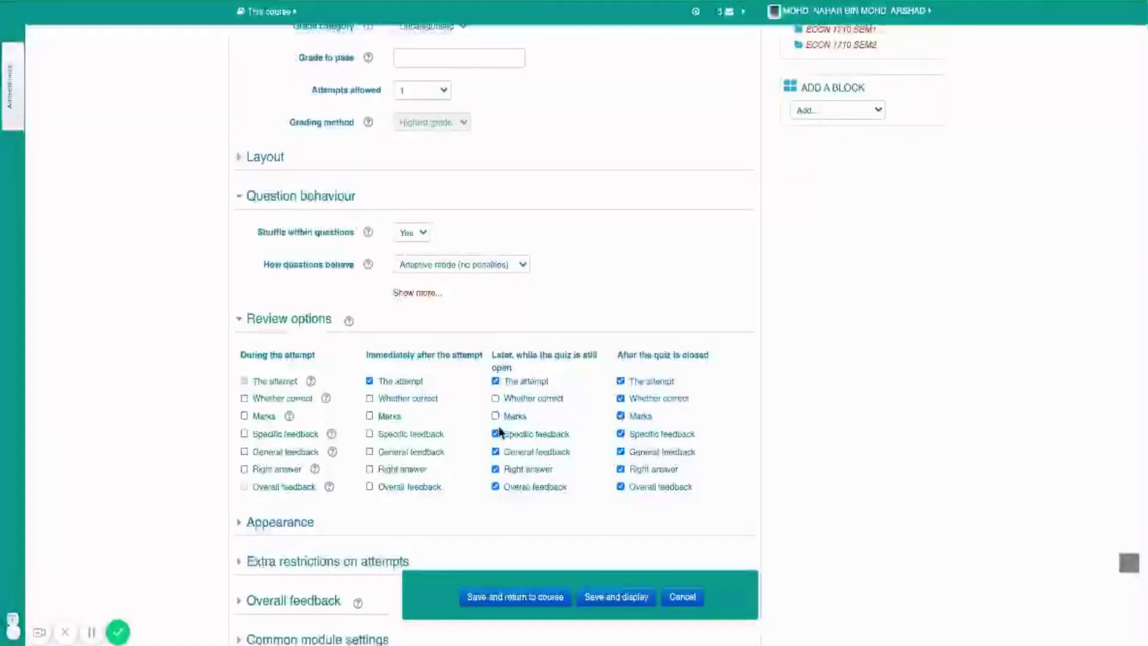
click(495, 433)
click(495, 451)
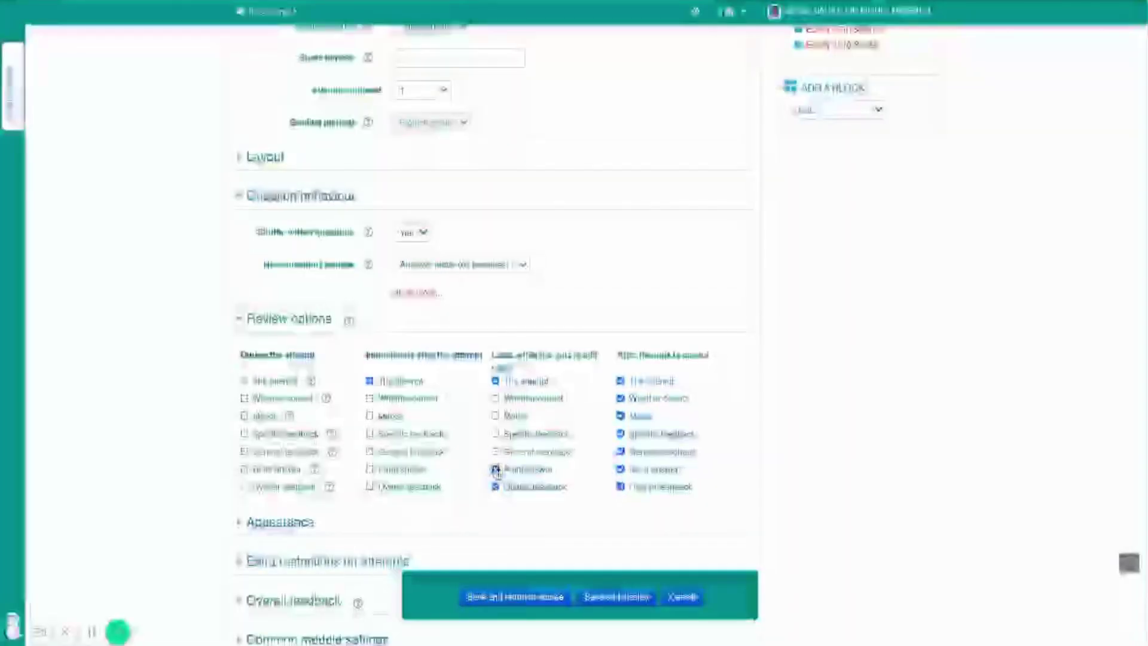
click(494, 468)
click(495, 486)
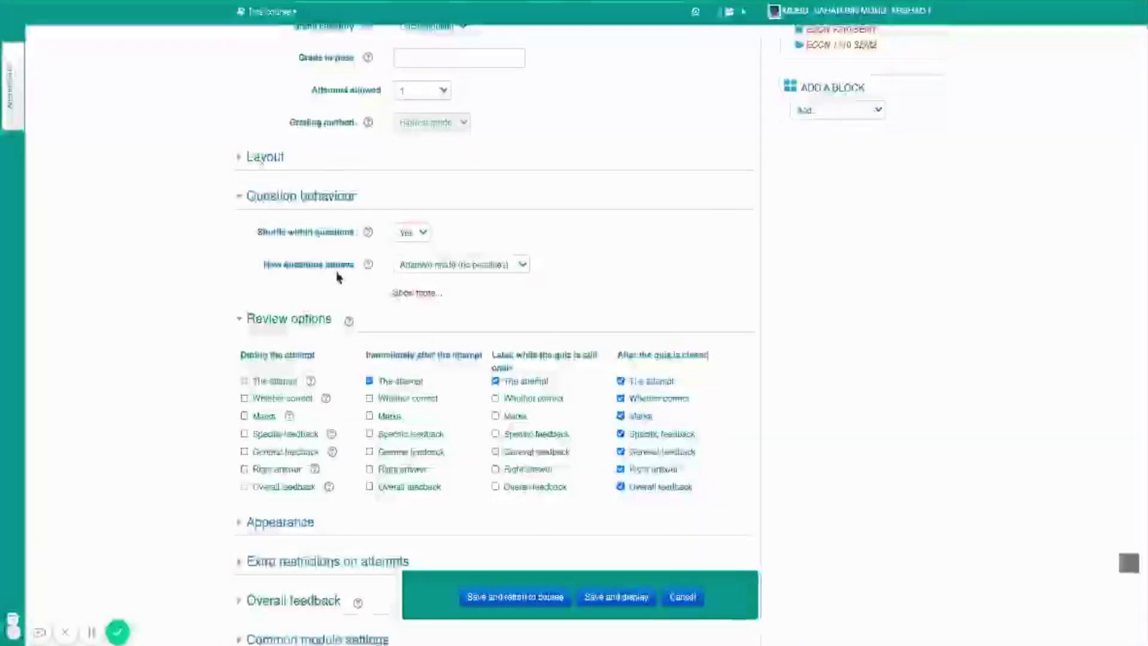
Step: Set the question behaviour to Deferred feedback and save the quiz, returning to the course
click(409, 266)
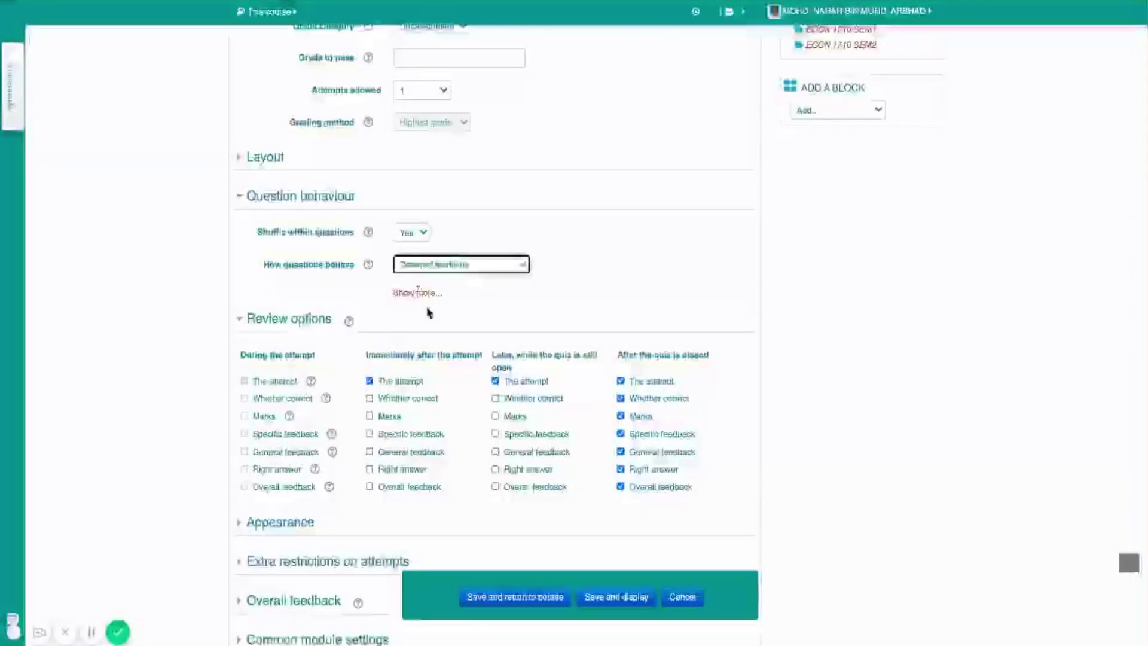
click(503, 333)
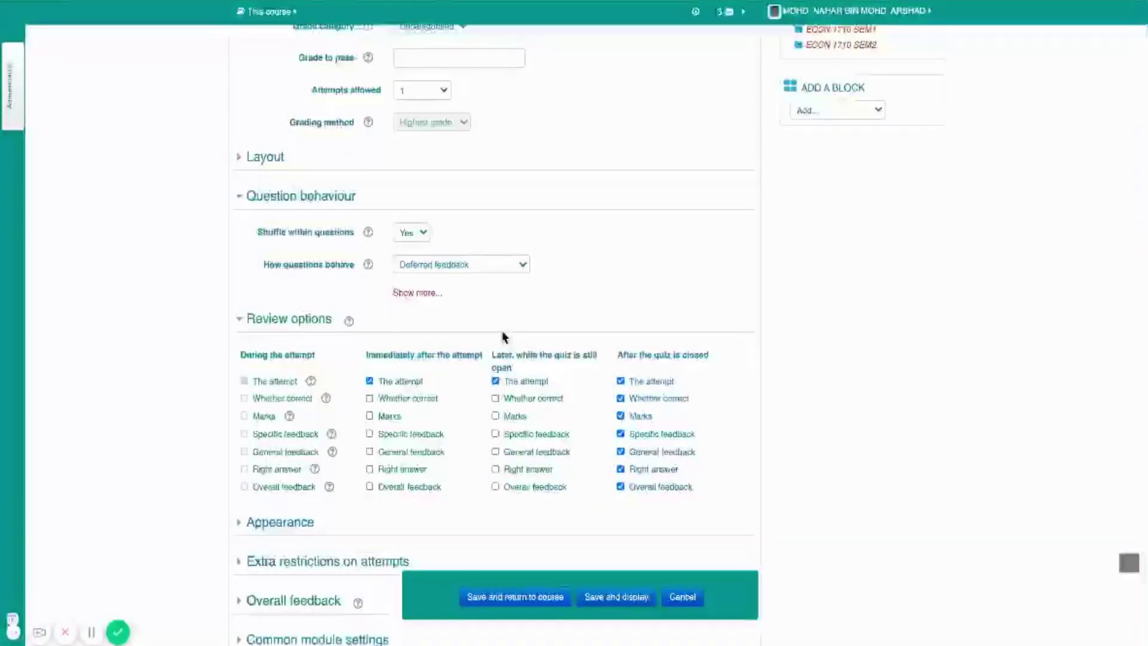
scroll(259, 464, down, 3)
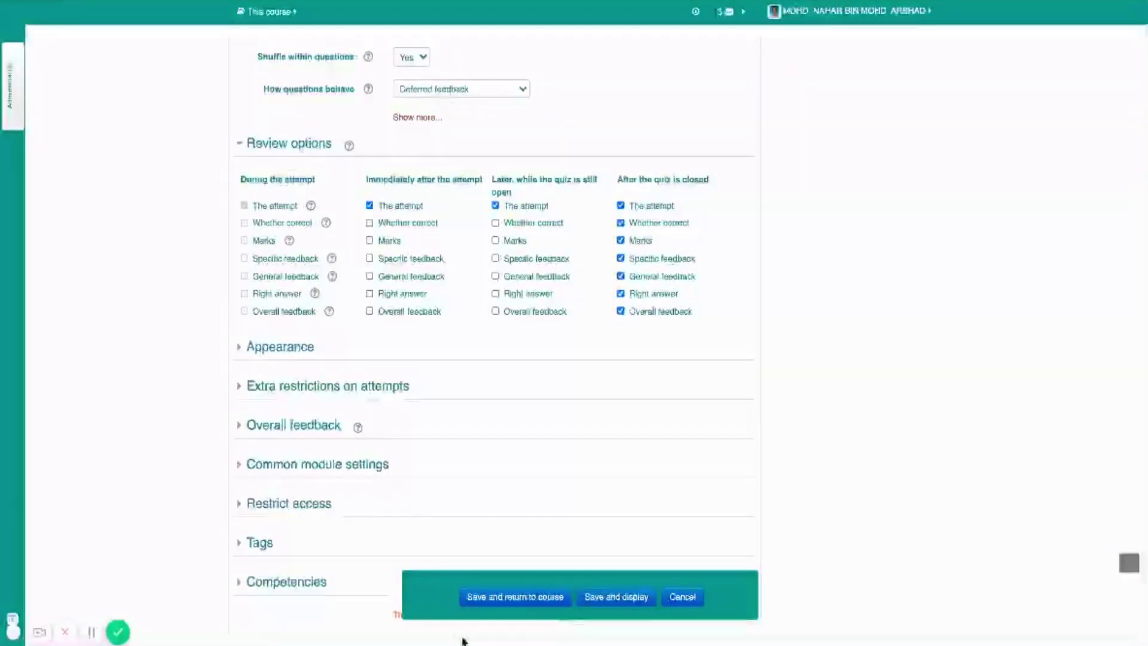
click(527, 604)
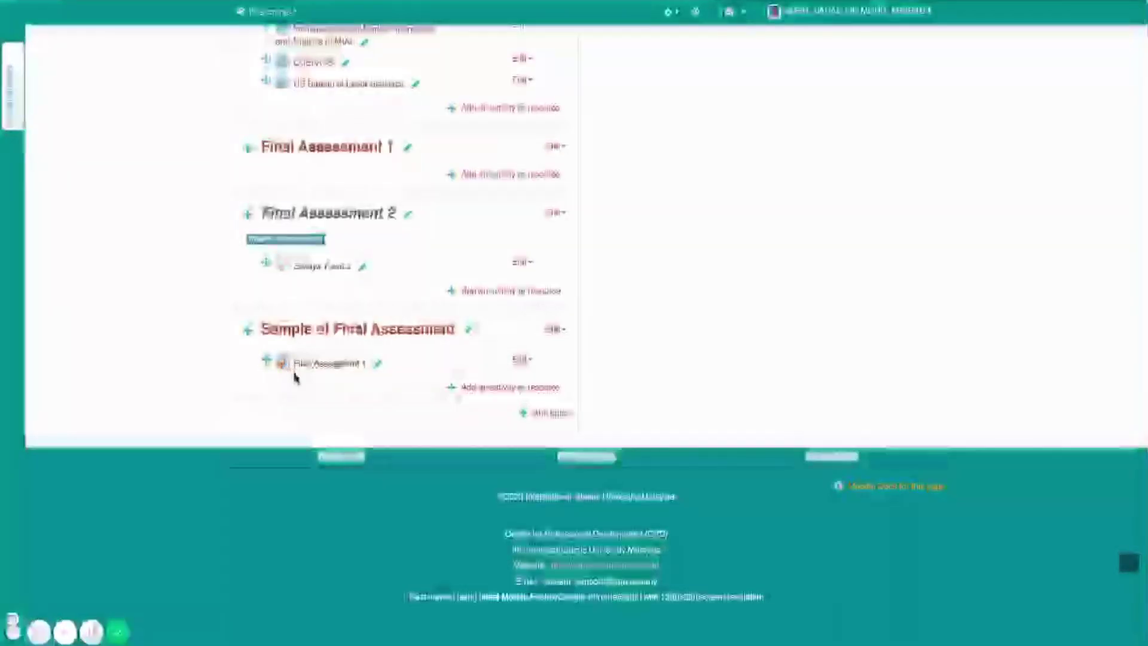
Step: Add question Q1 from the question bank's FA1 category to the Final Assessment 1 quiz and save the maximum grade
click(323, 365)
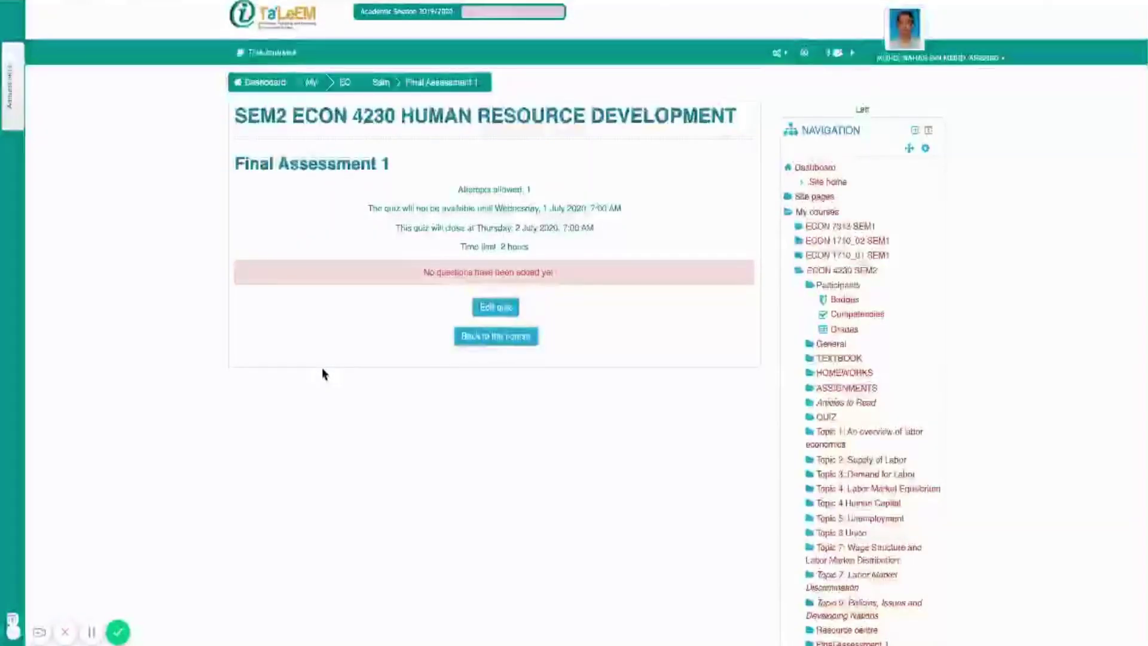
click(502, 312)
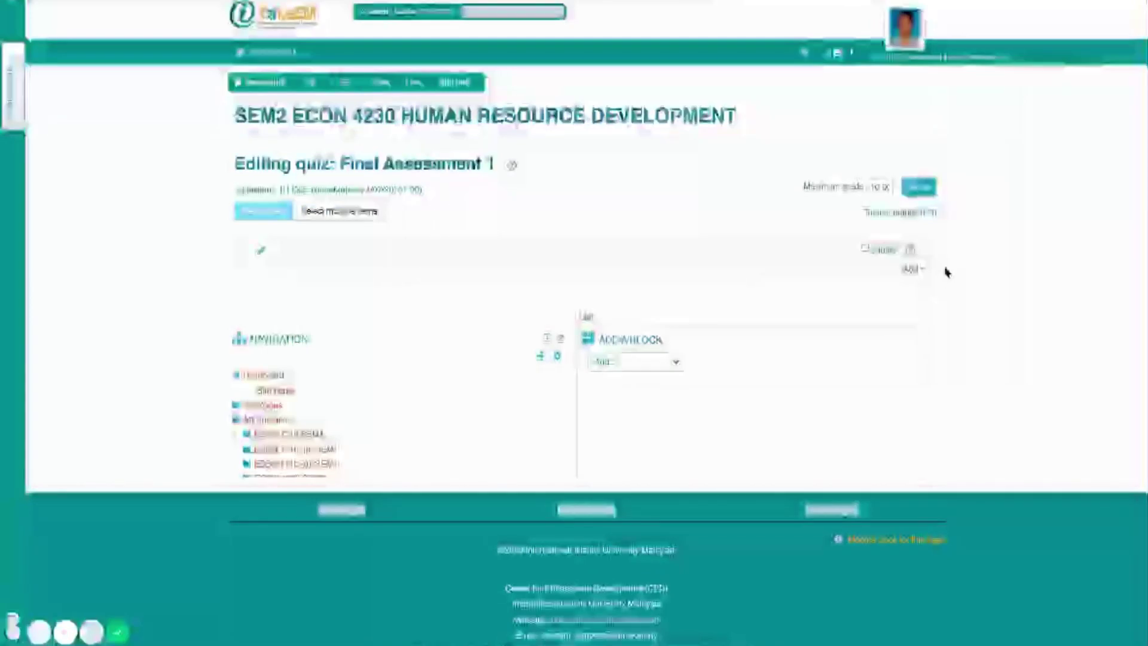
click(913, 268)
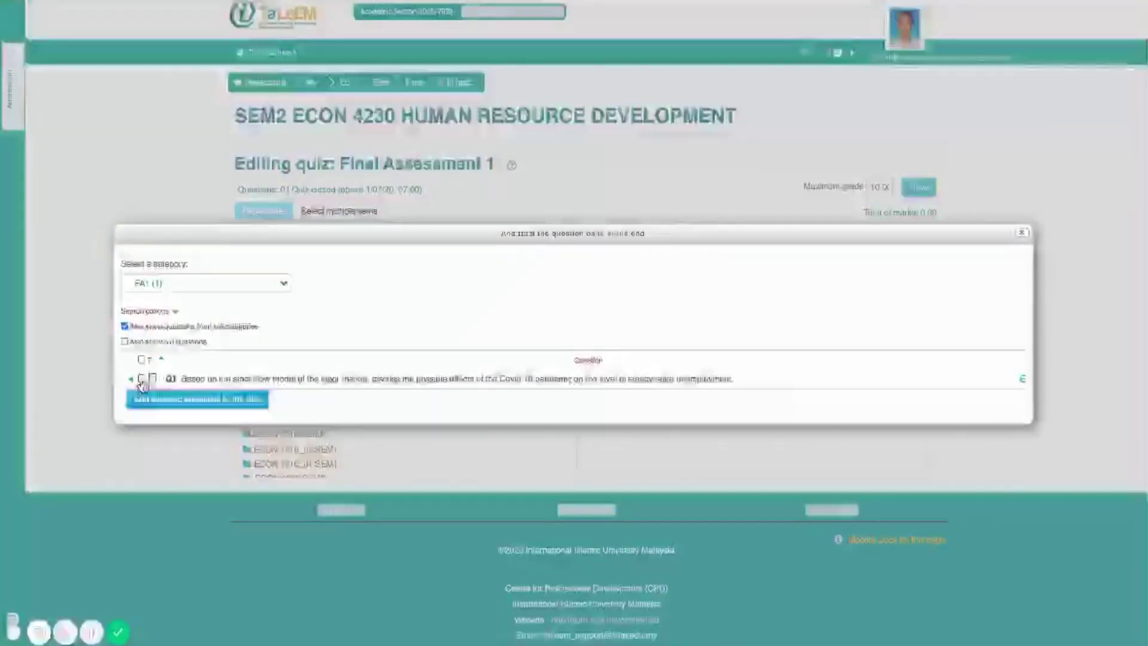
click(141, 378)
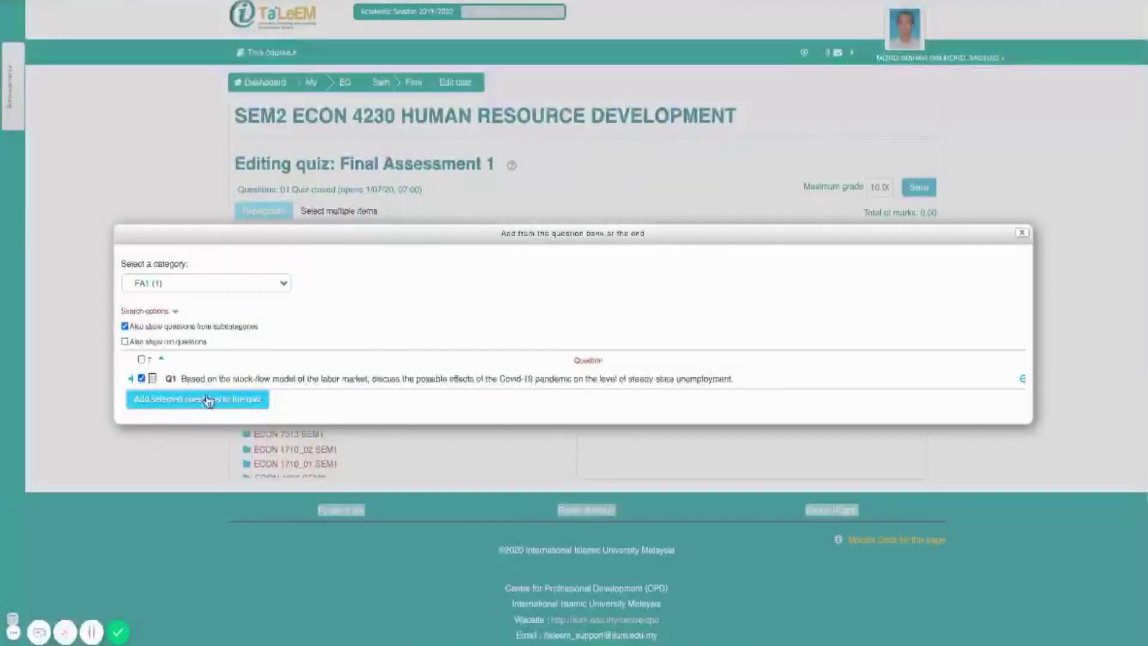
click(228, 405)
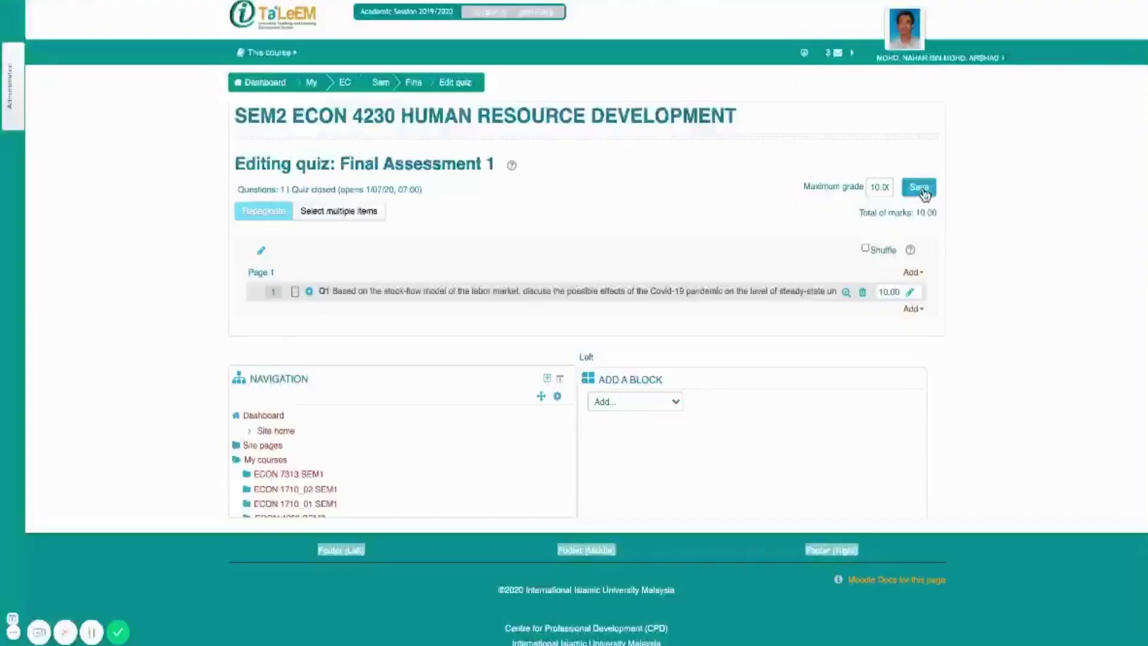
click(921, 189)
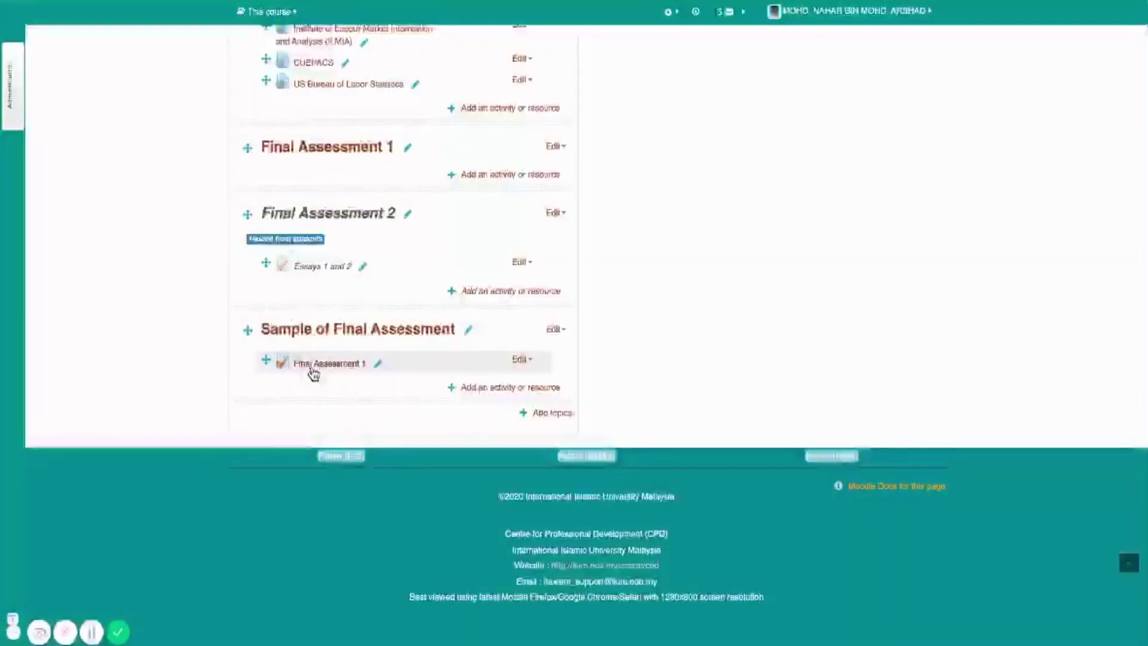
Step: Start a timed preview attempt of Final Assessment 1 and examine the essay question page
click(306, 366)
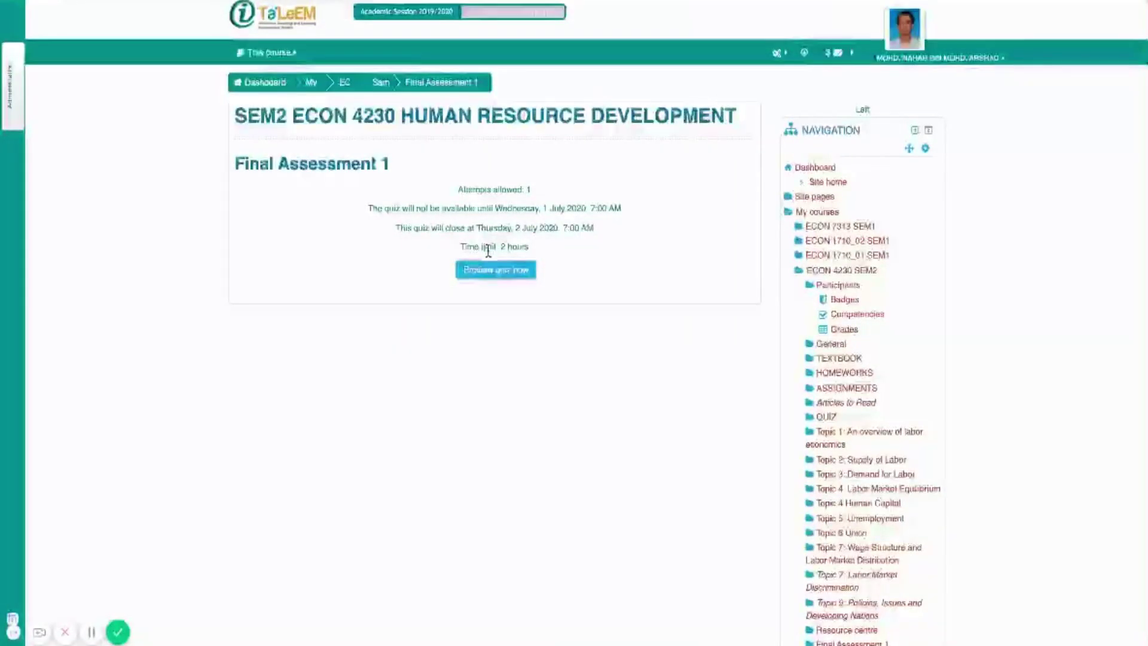
click(494, 276)
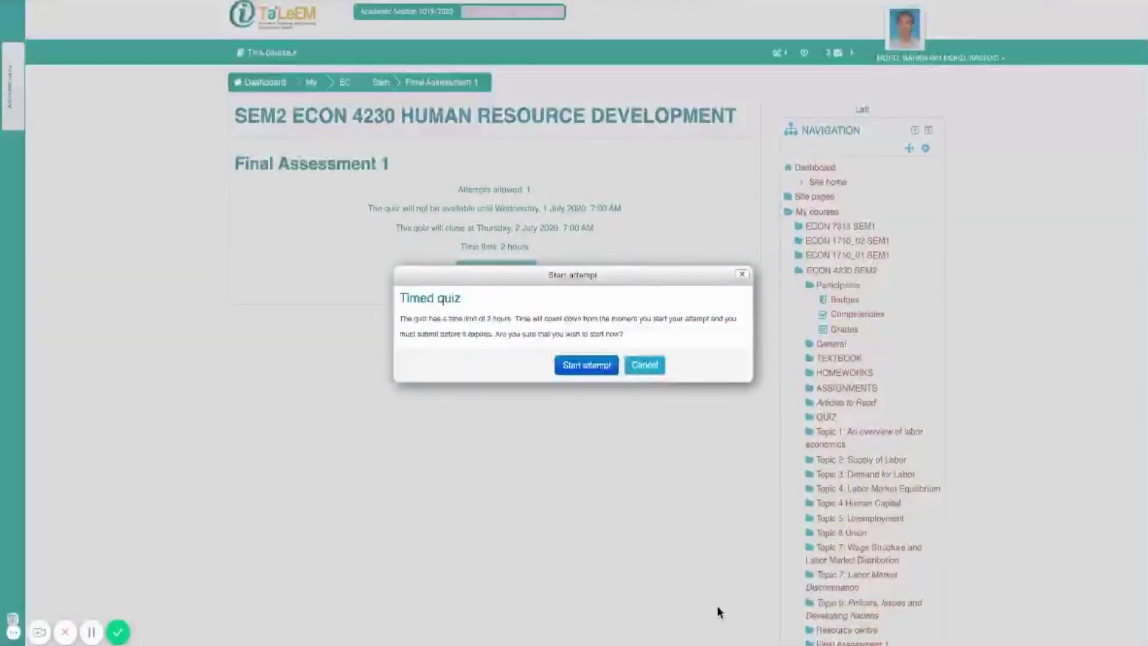
key(Return)
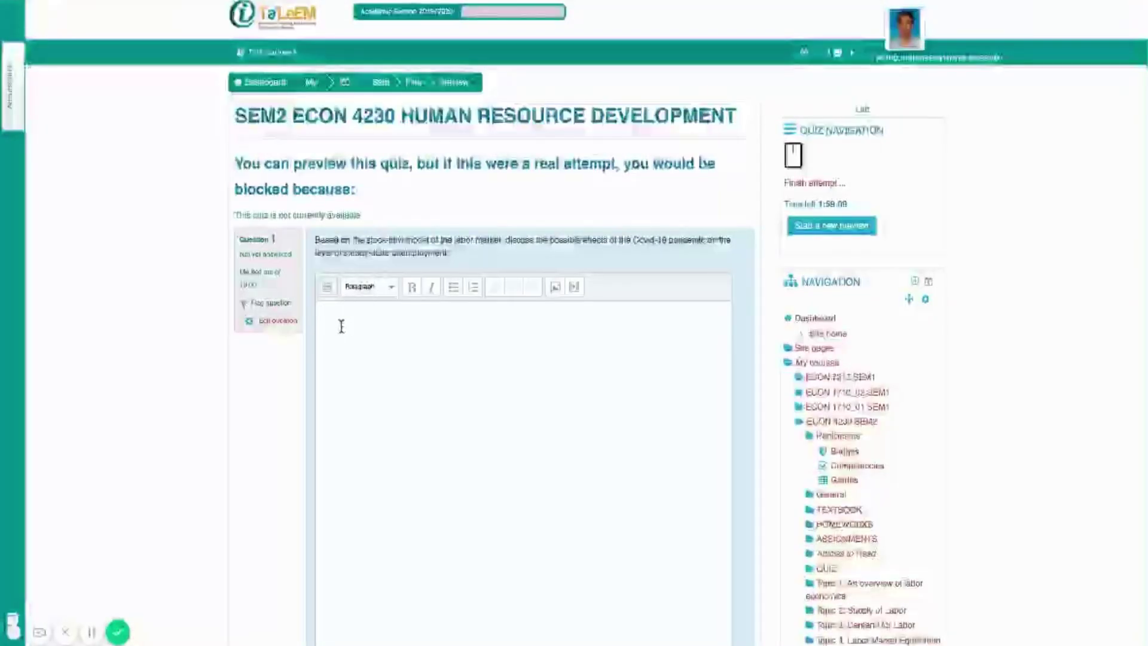
scroll(348, 302, down, 8)
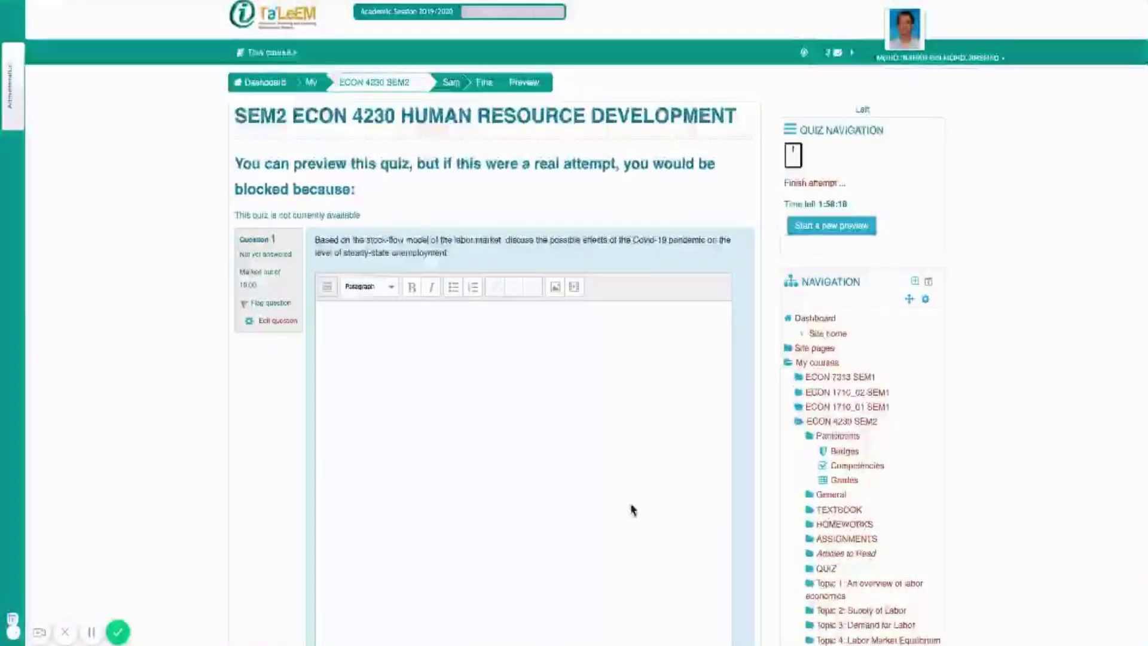
scroll(215, 548, down, 10)
scroll(361, 297, up, 10)
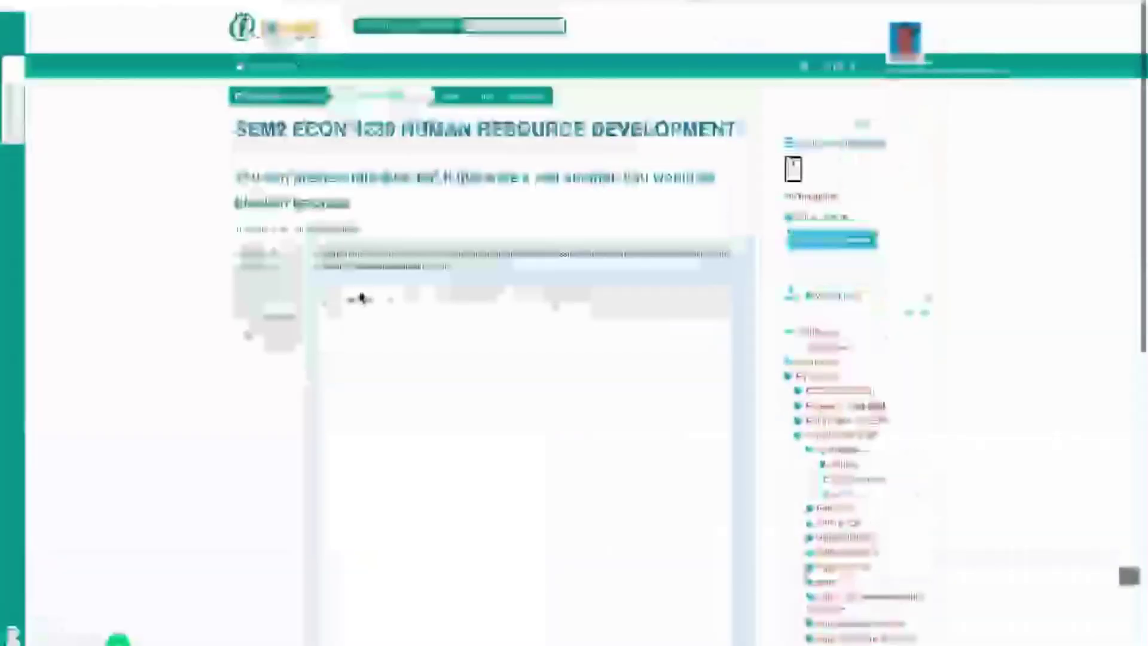
Step: Return to the ECON 4230 SEM2 course page and move the Sample of Final Assessment section above Final Assessment 2
click(387, 85)
scroll(249, 492, down, 10)
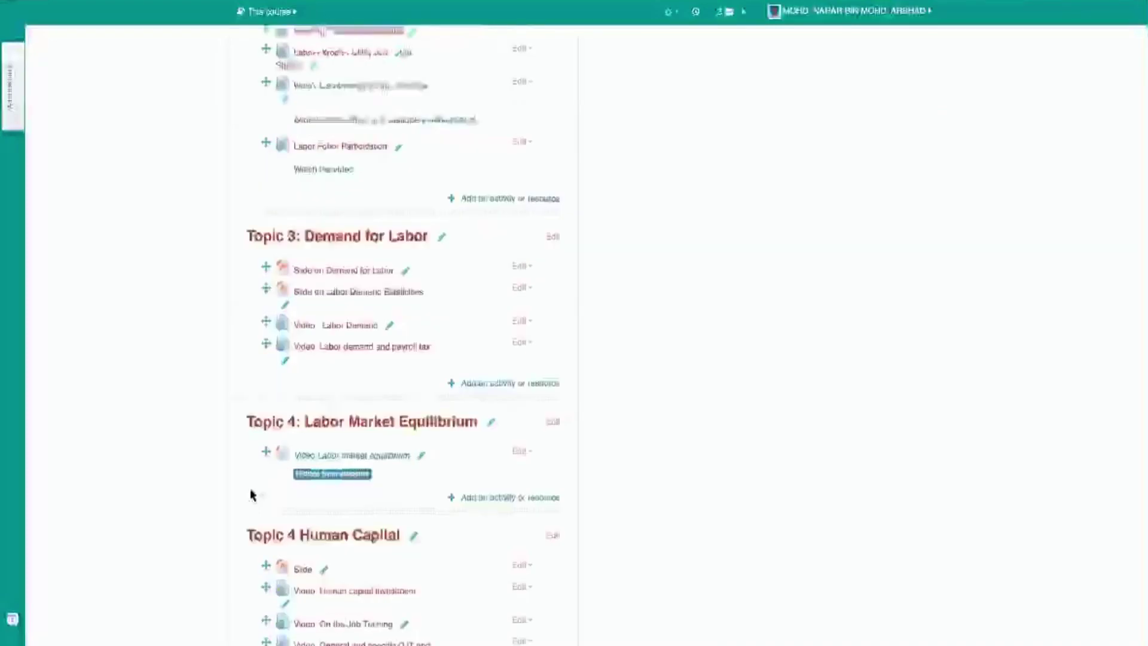
scroll(249, 492, down, 20)
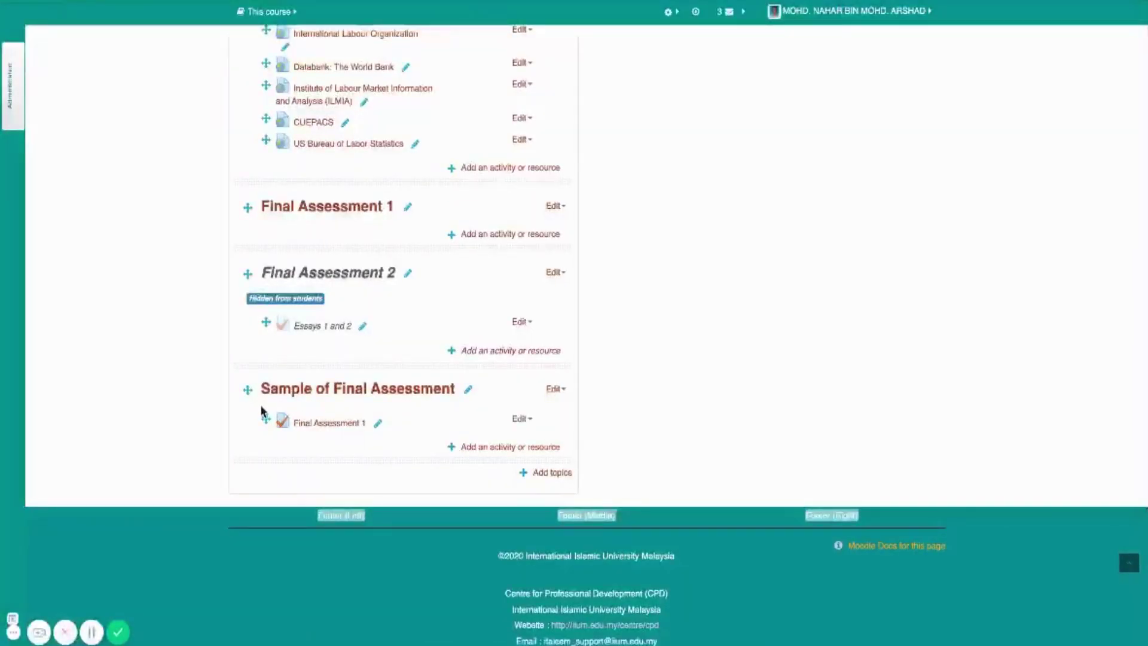
scroll(252, 354, up, 1)
scroll(252, 358, up, 15)
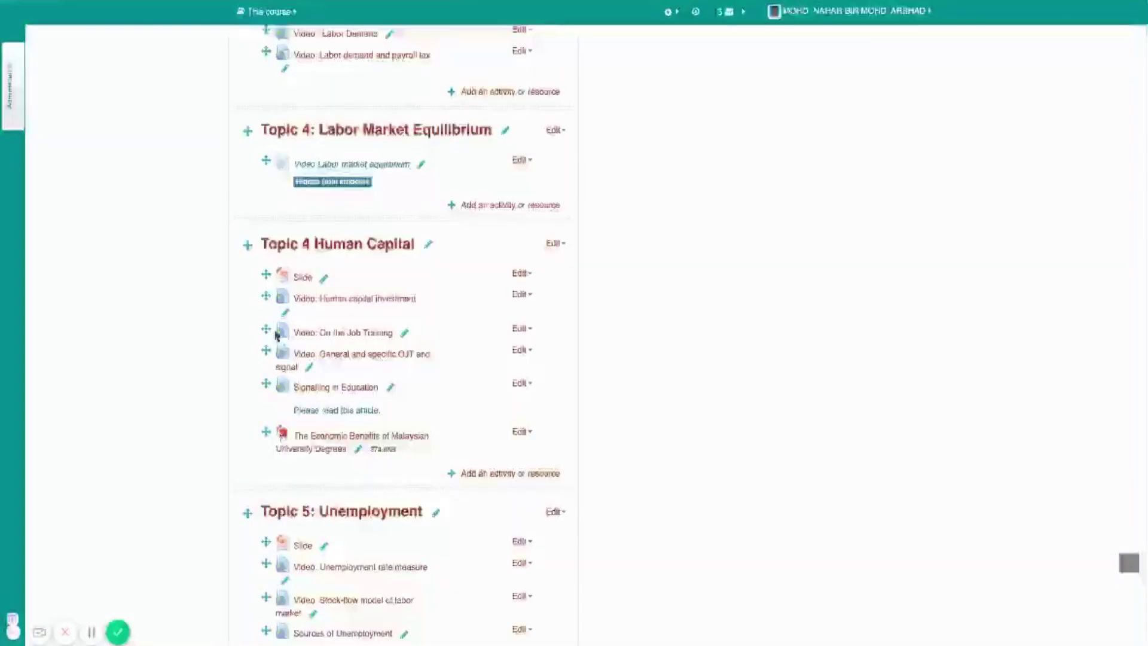
scroll(292, 456, down, 15)
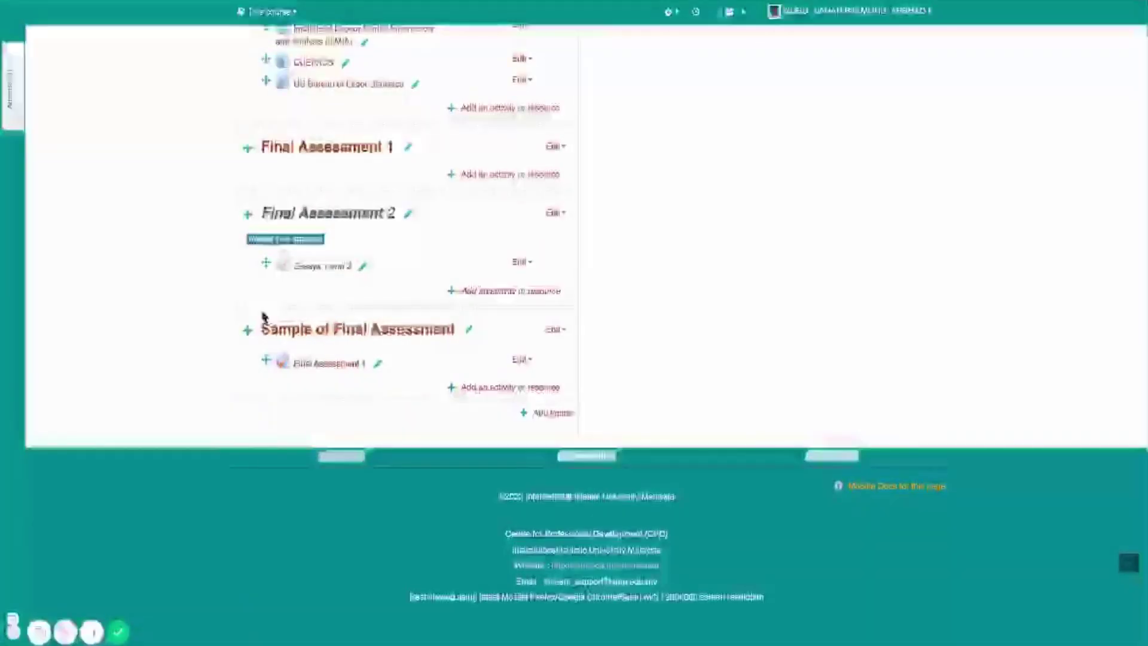
drag(247, 329, 238, 251)
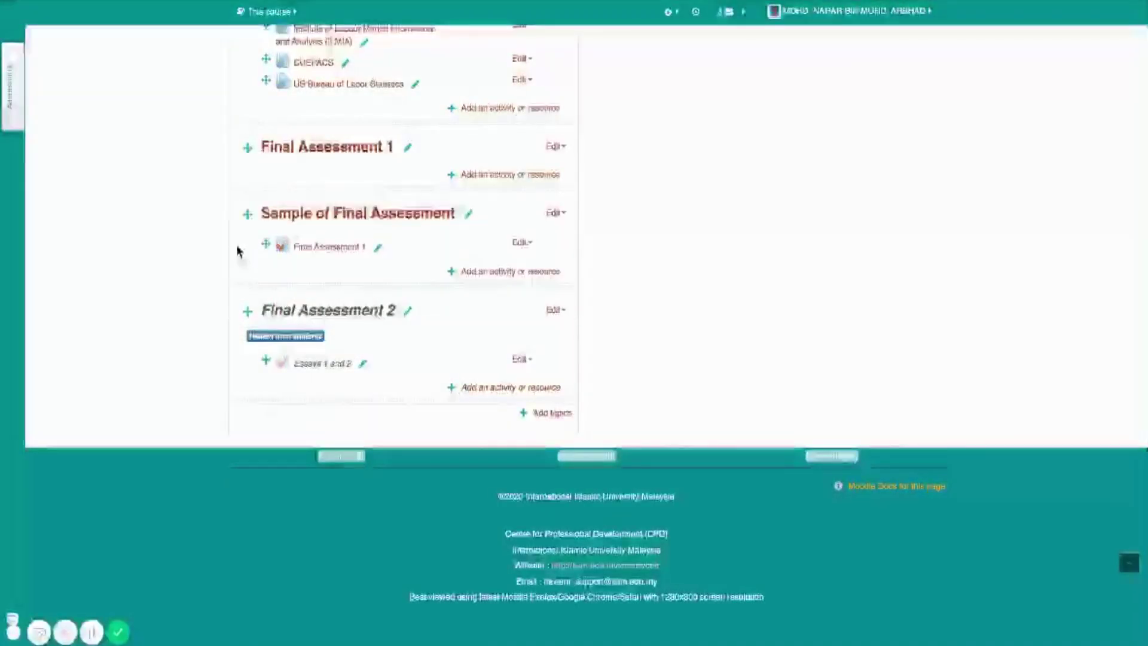